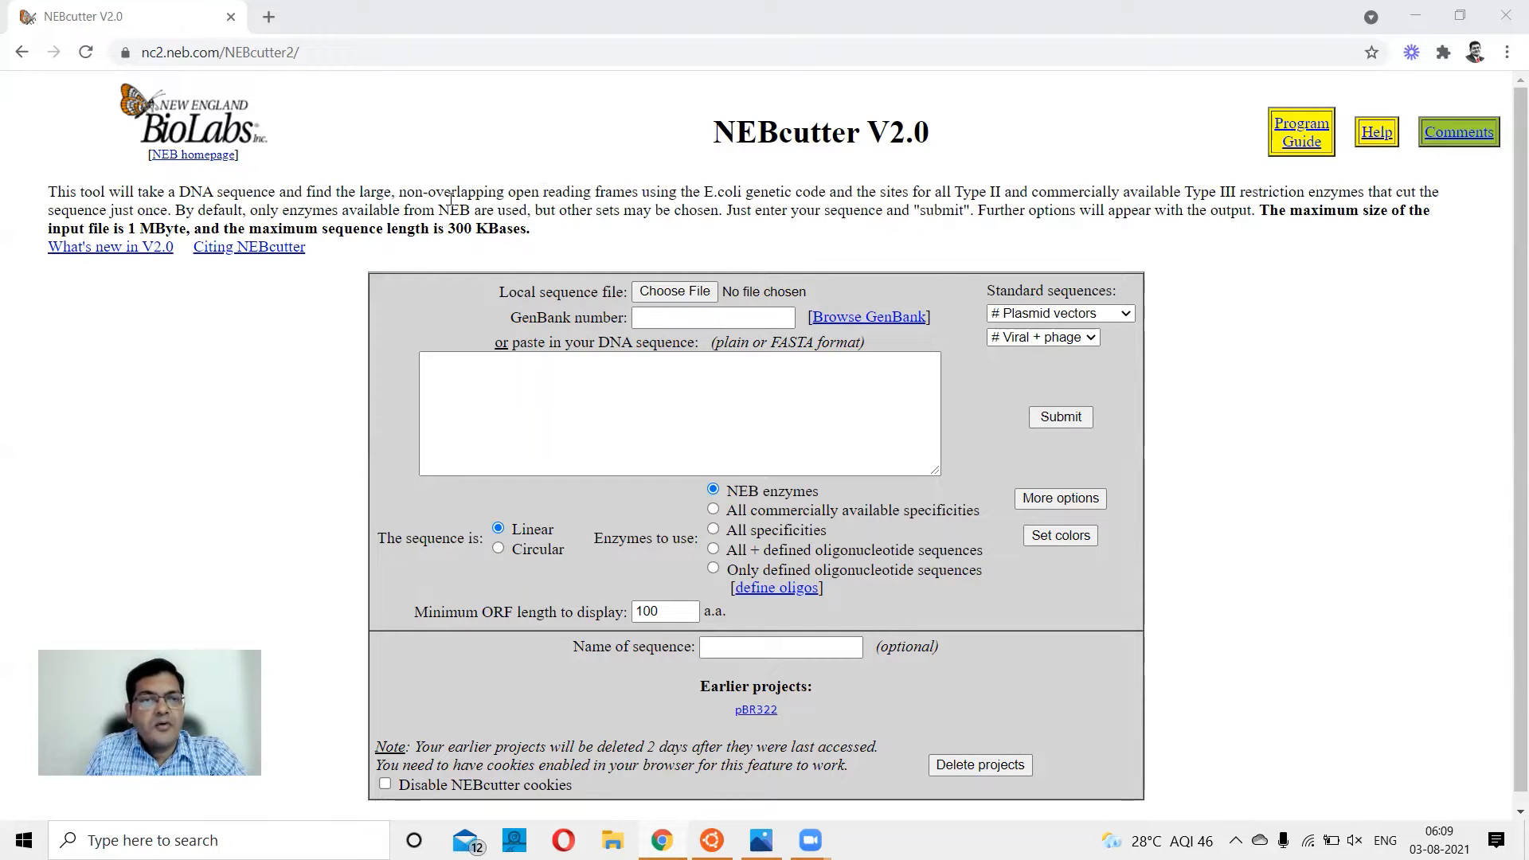
# Read the tool's description, its file and sequence size limits, and the available ways of supplying a DNA sequence.
pyautogui.moveTo(399, 192); pyautogui.dragTo(680, 211)
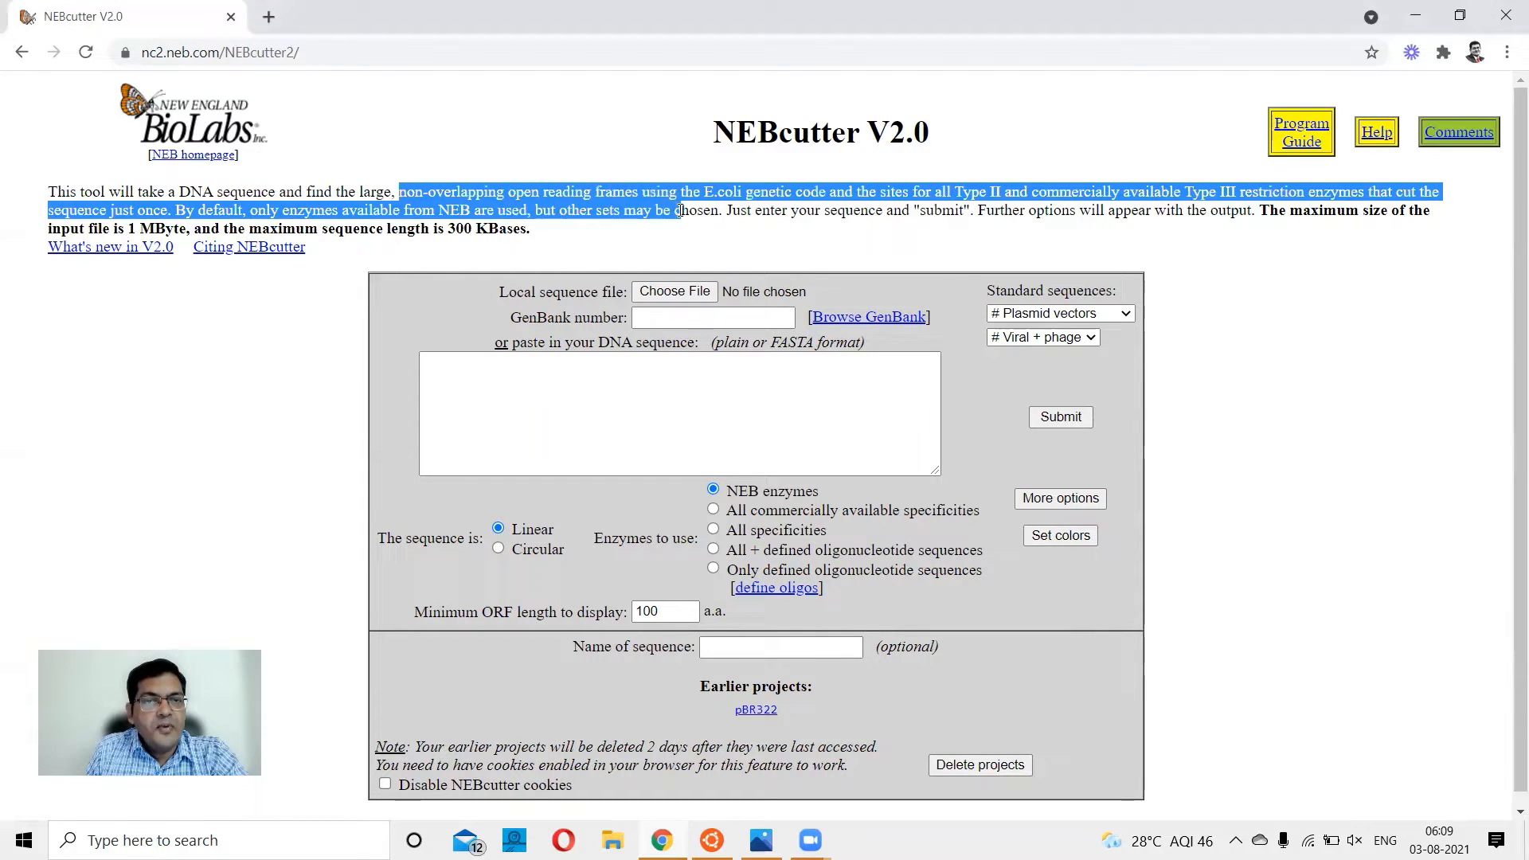
pyautogui.click(815, 199)
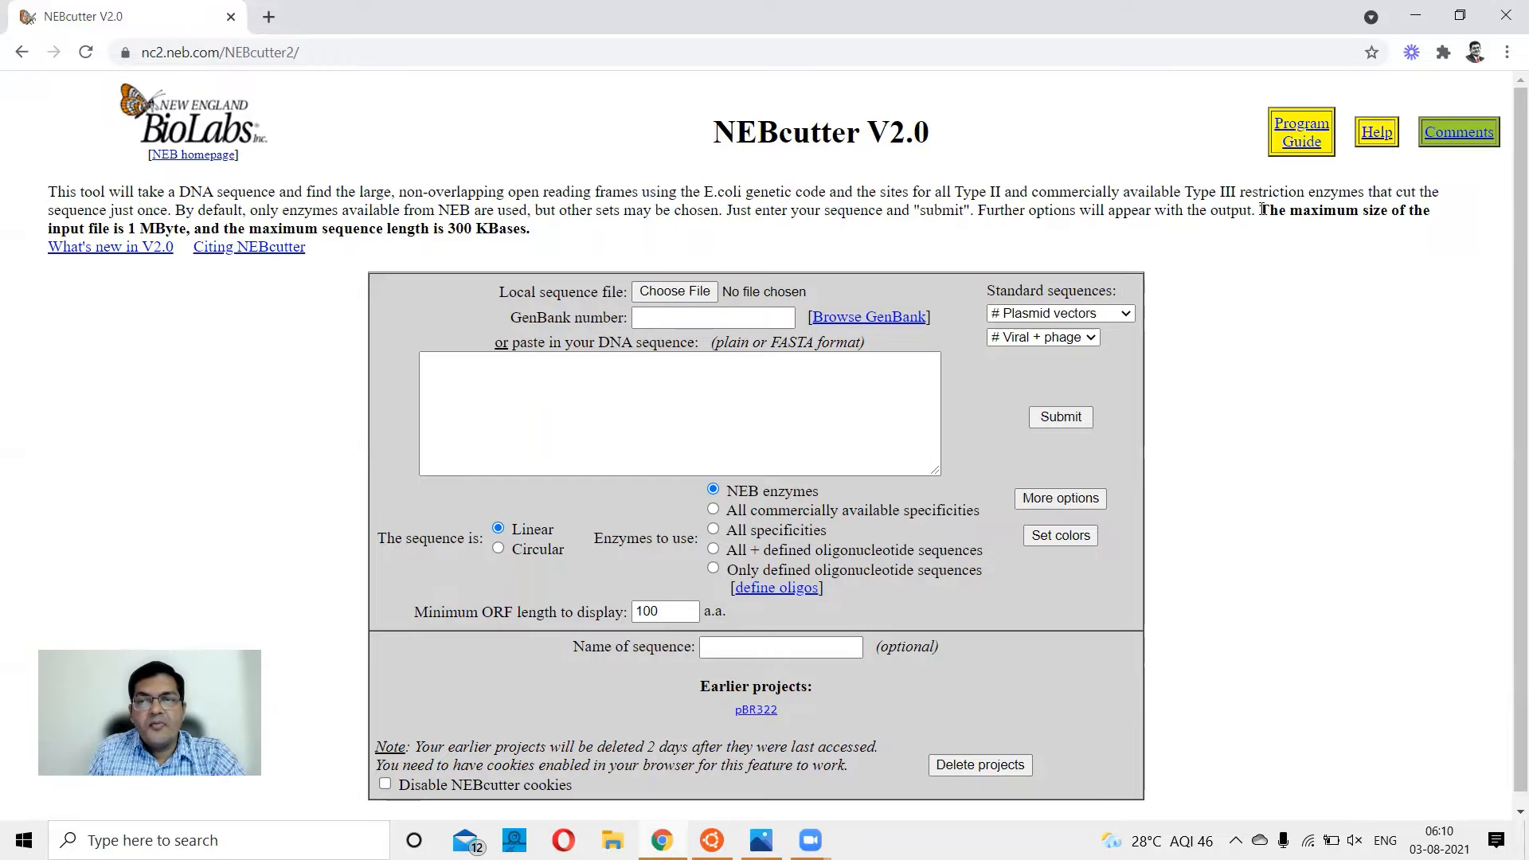
pyautogui.moveTo(1260, 211); pyautogui.dragTo(1309, 247)
pyautogui.click(118, 276)
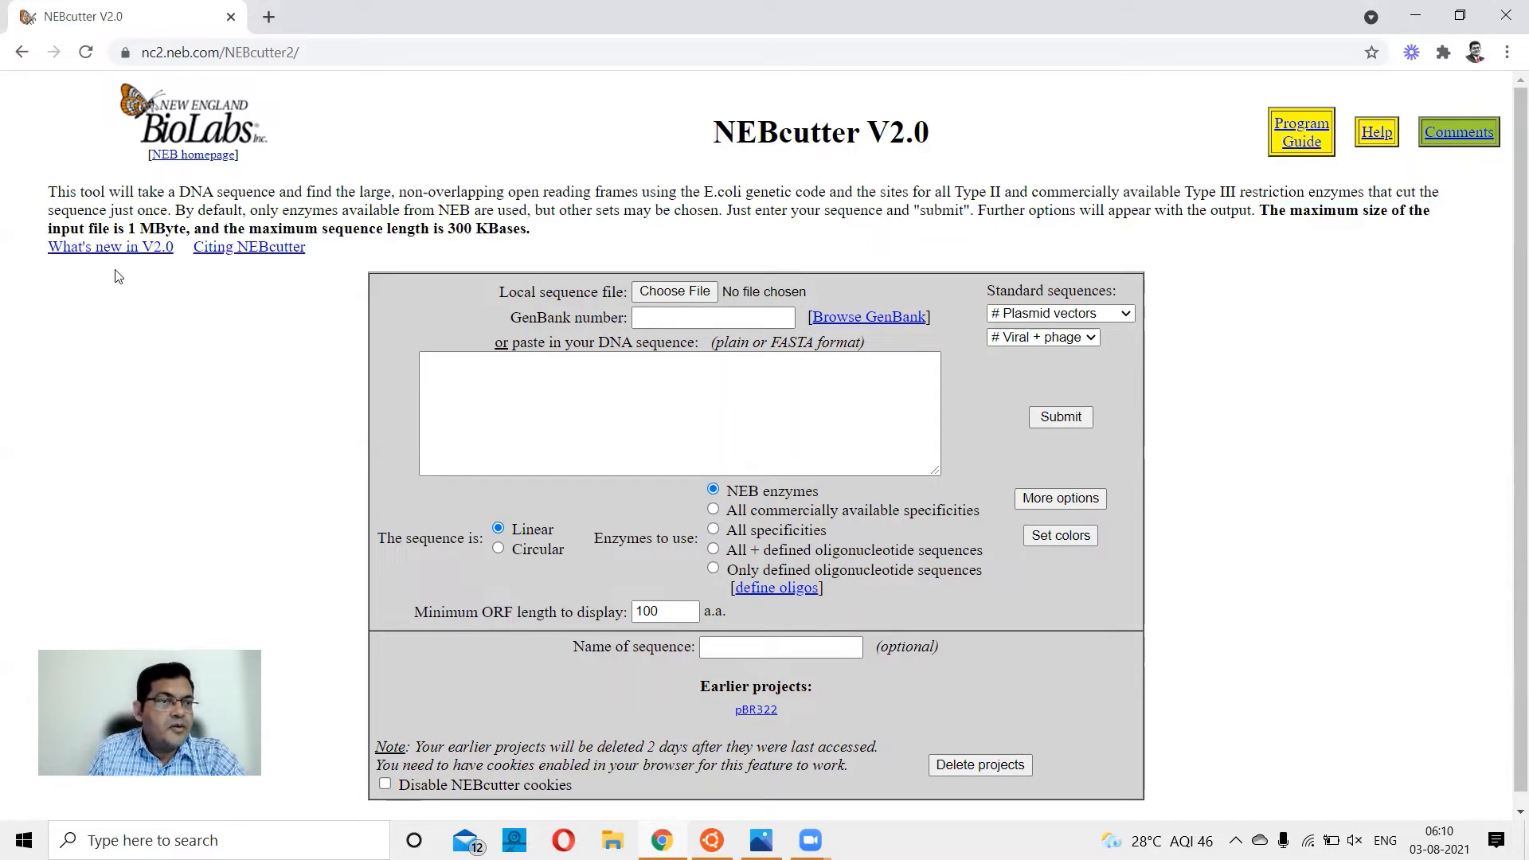
pyautogui.moveTo(128, 229); pyautogui.dragTo(532, 244)
pyautogui.click(543, 239)
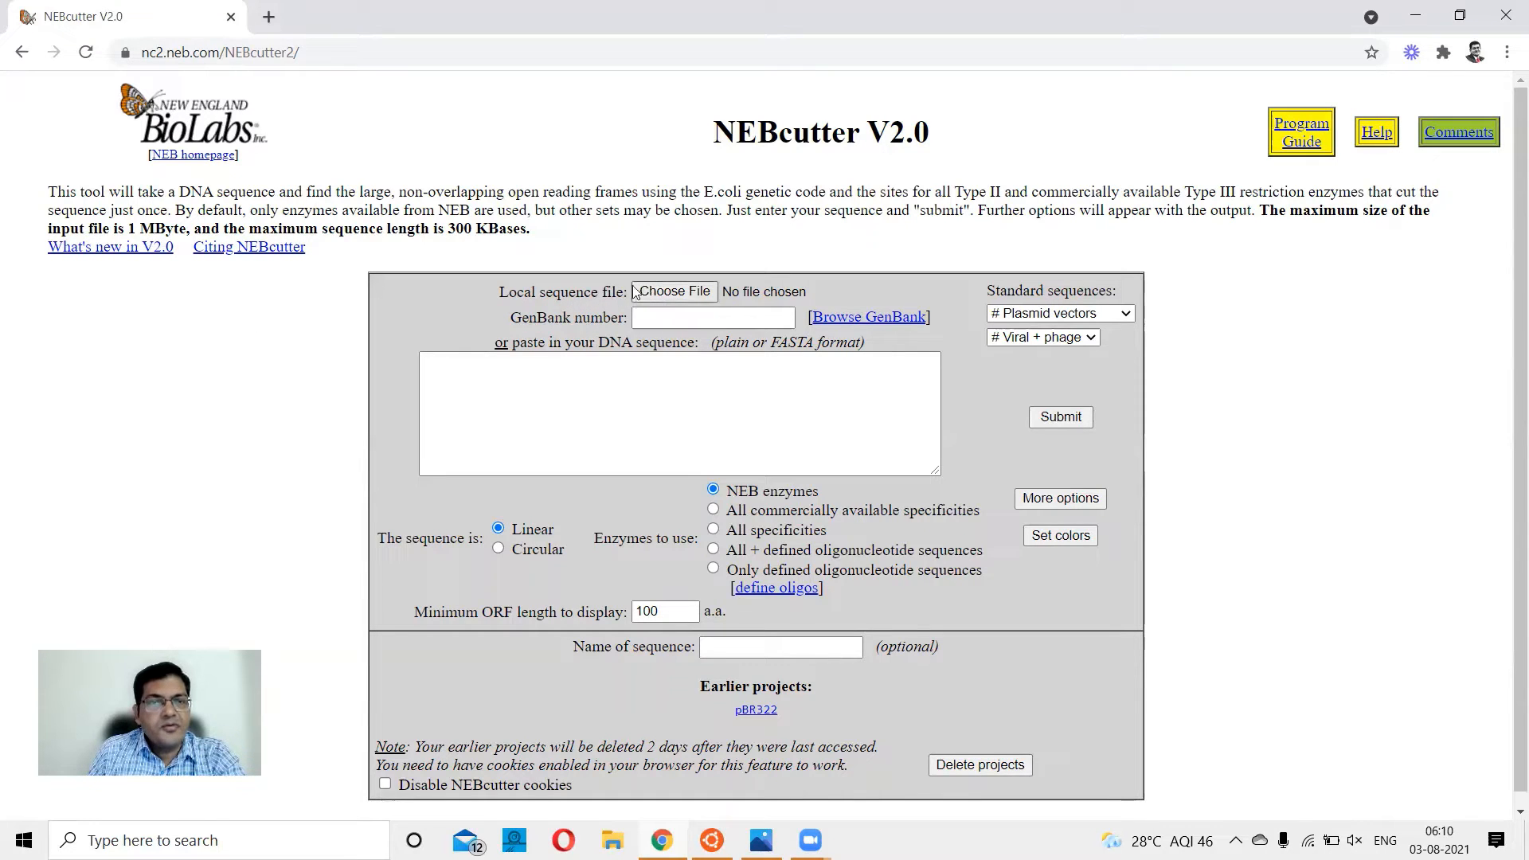
pyautogui.click(661, 320)
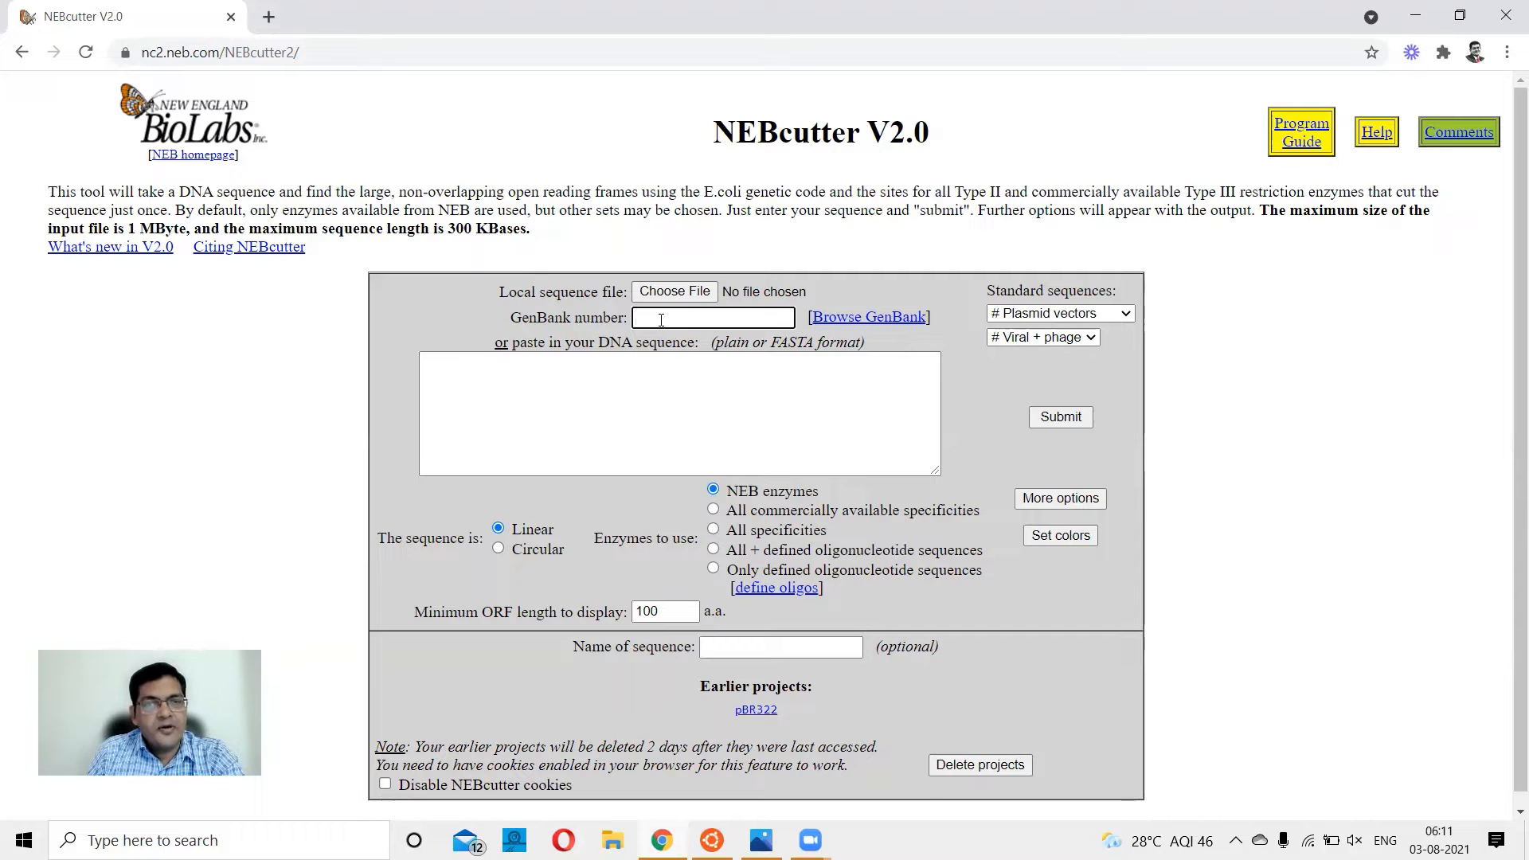
pyautogui.click(474, 383)
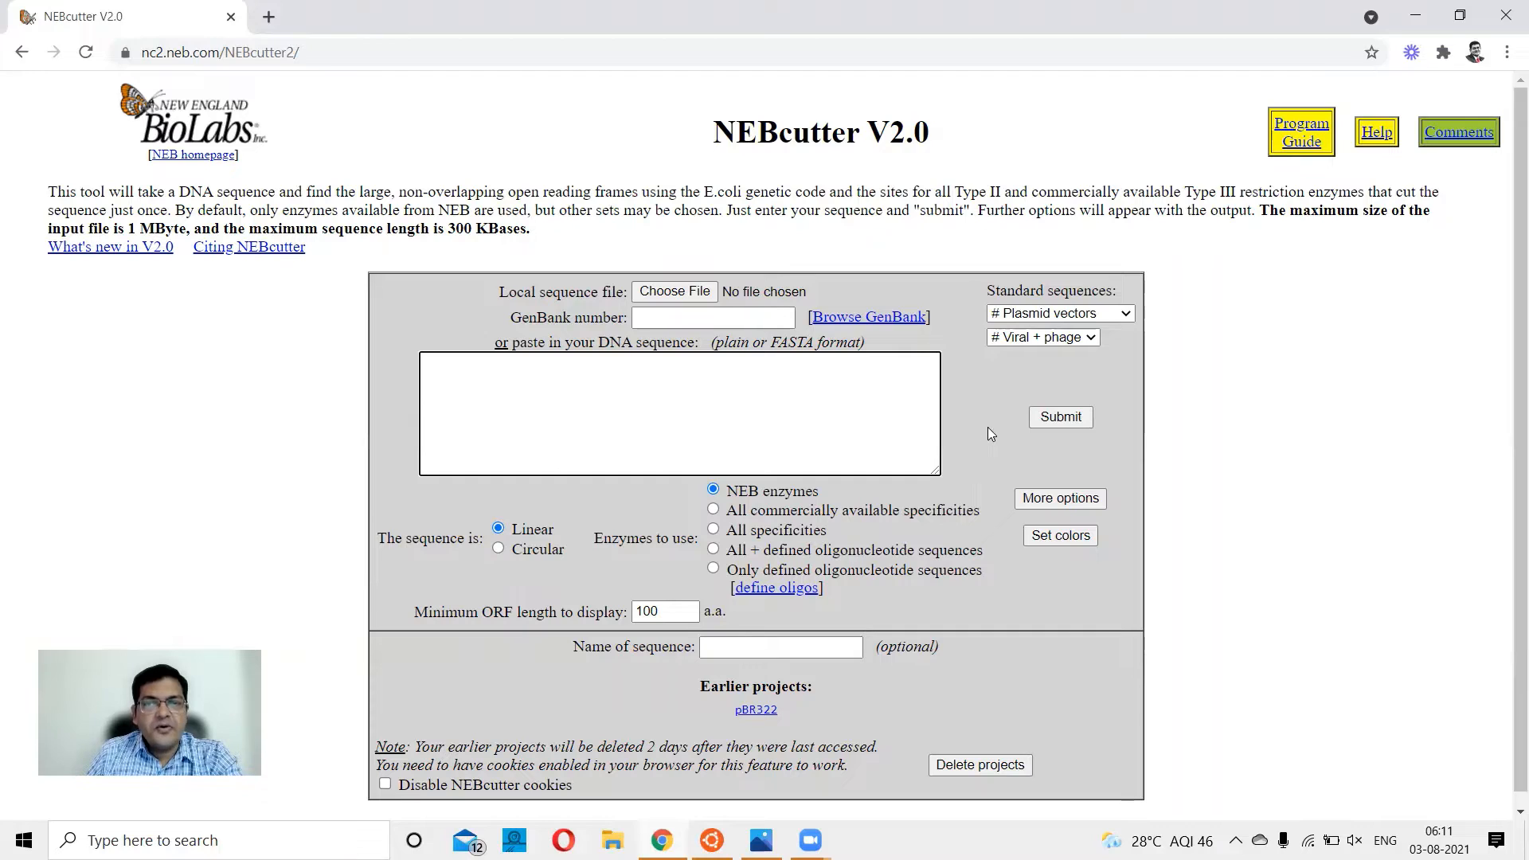
# Choose pBR322 as the standard plasmid vector, treat it as circular, and use all commercially available specificities.
pyautogui.click(1127, 315)
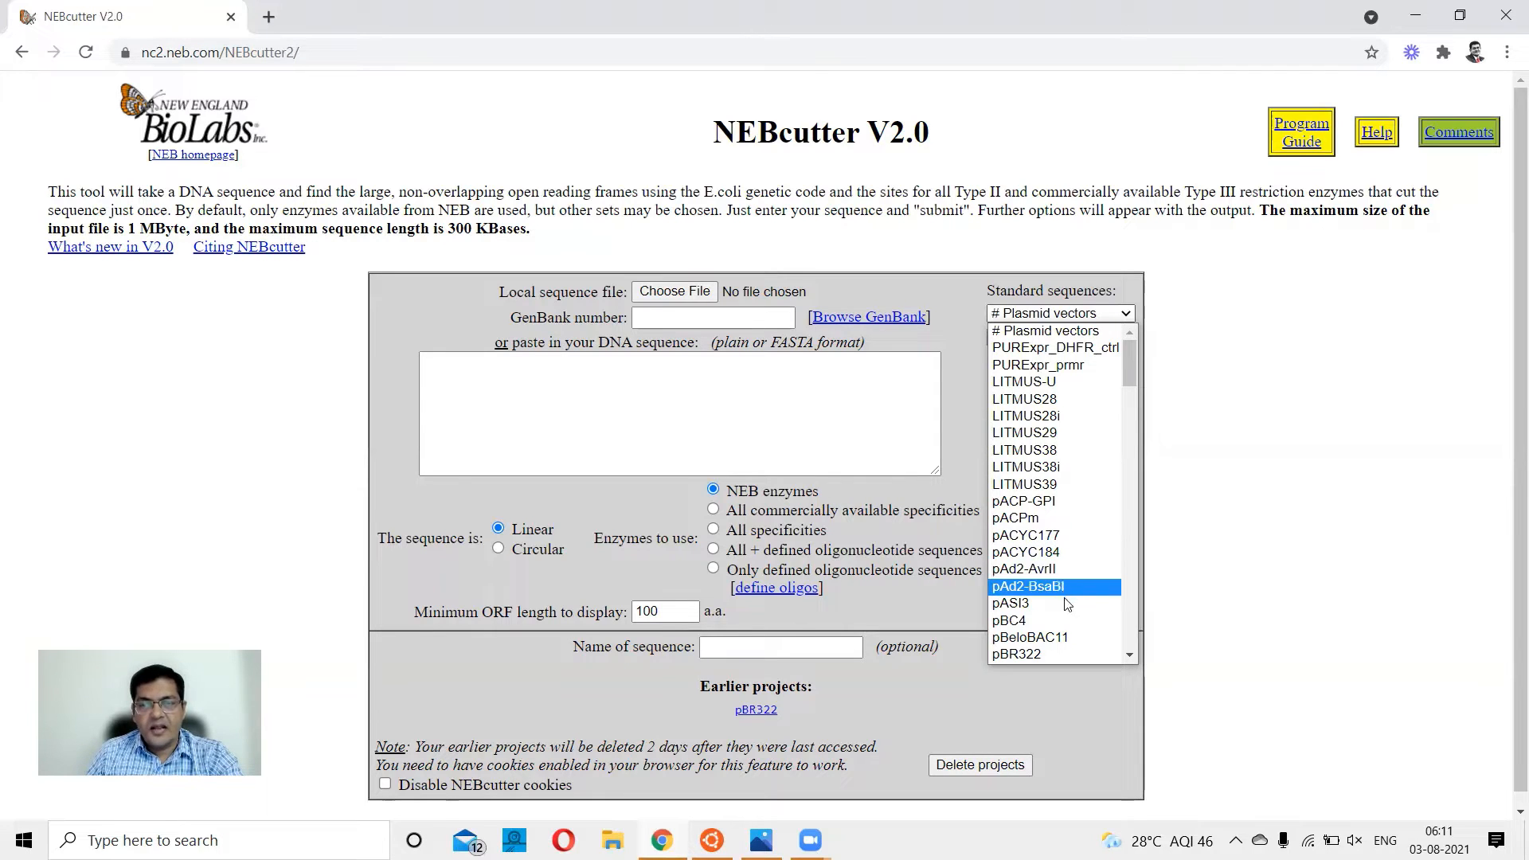
pyautogui.click(1089, 654)
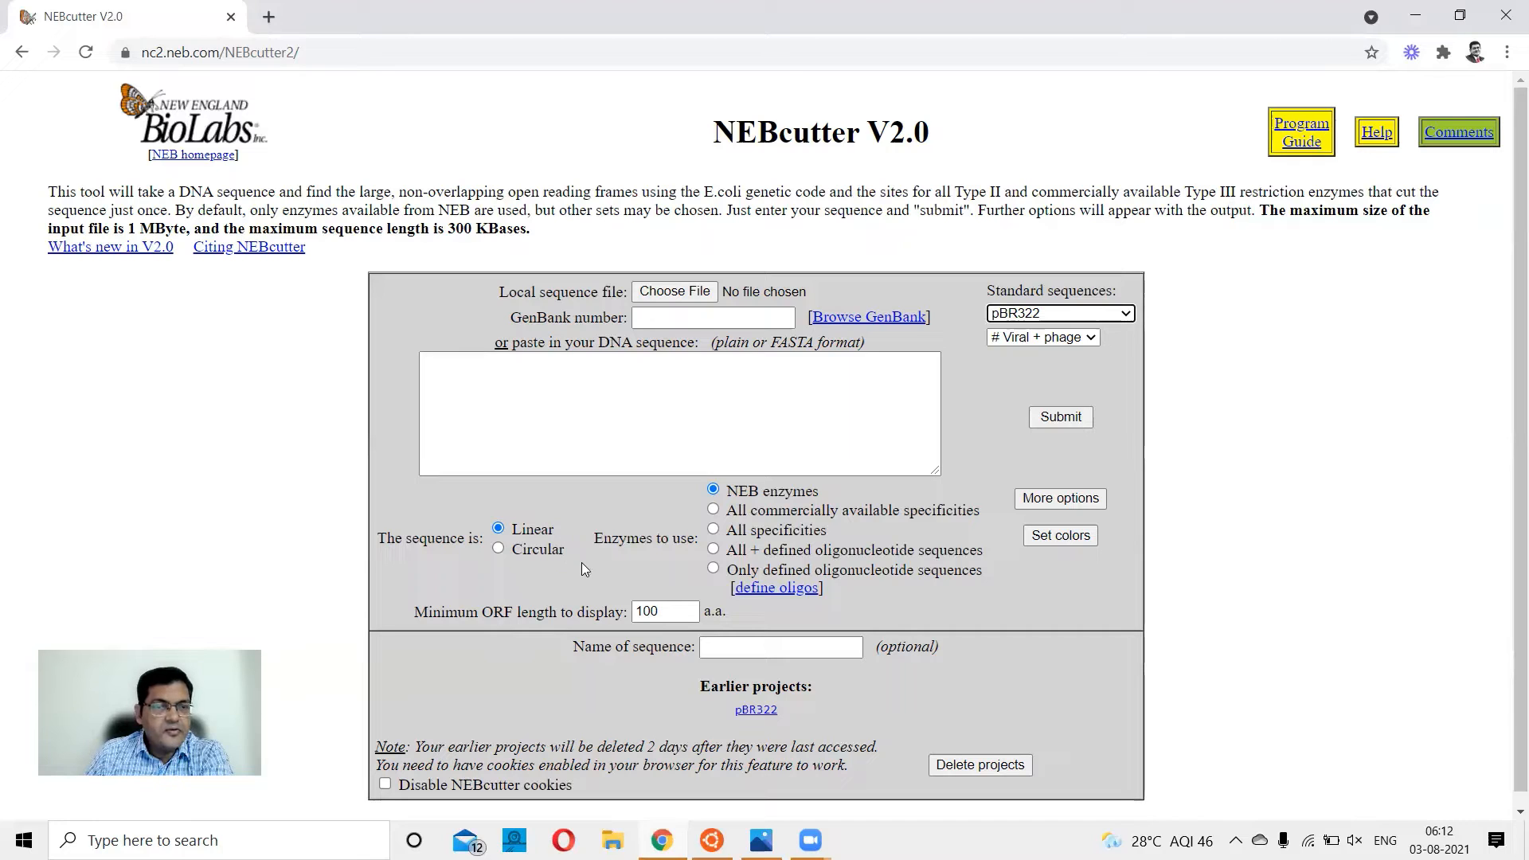
pyautogui.click(498, 549)
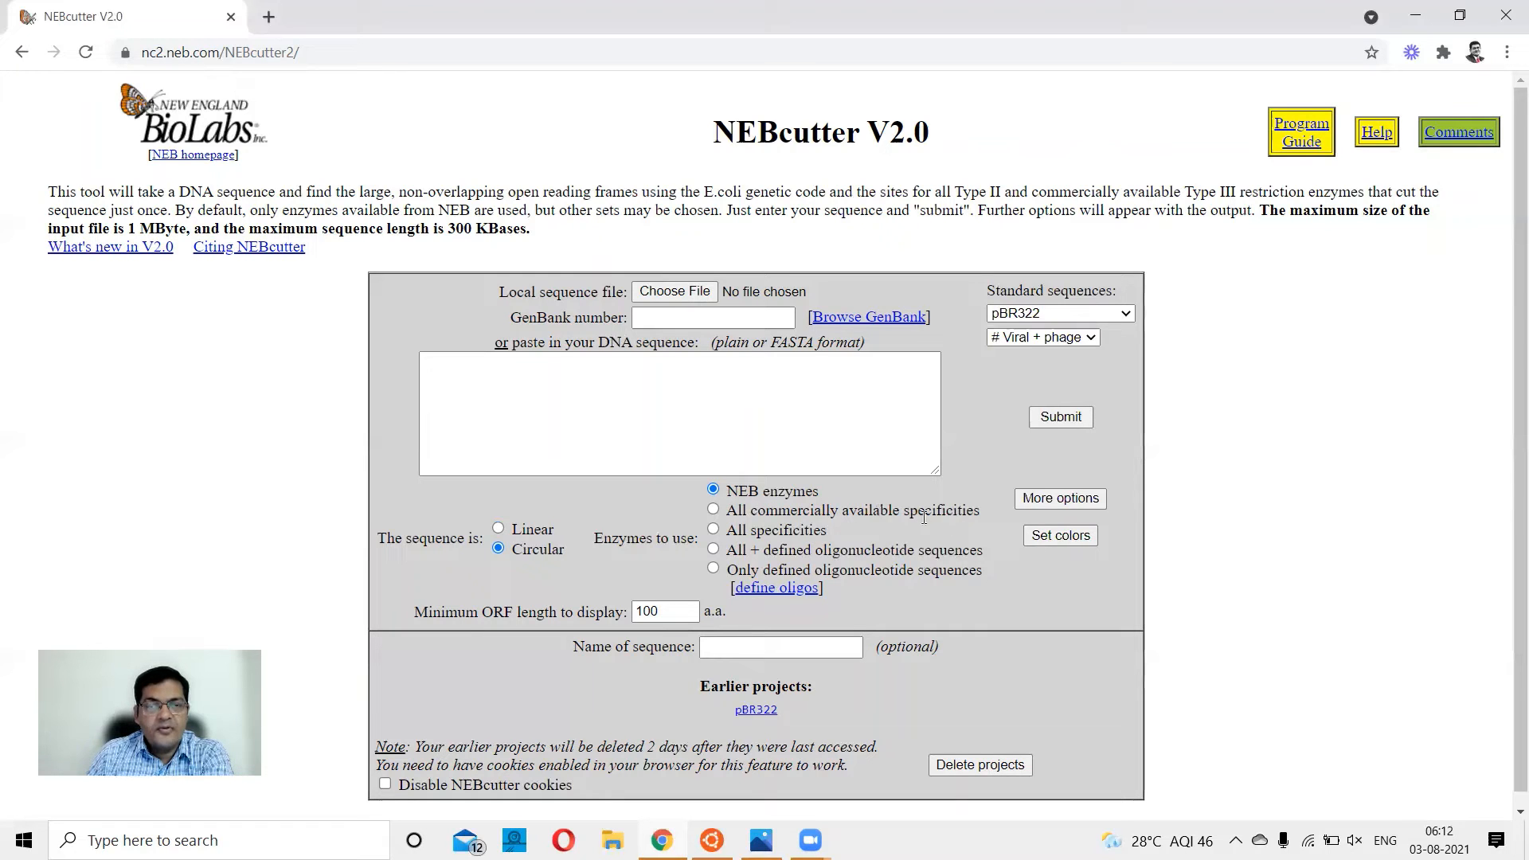
pyautogui.click(712, 510)
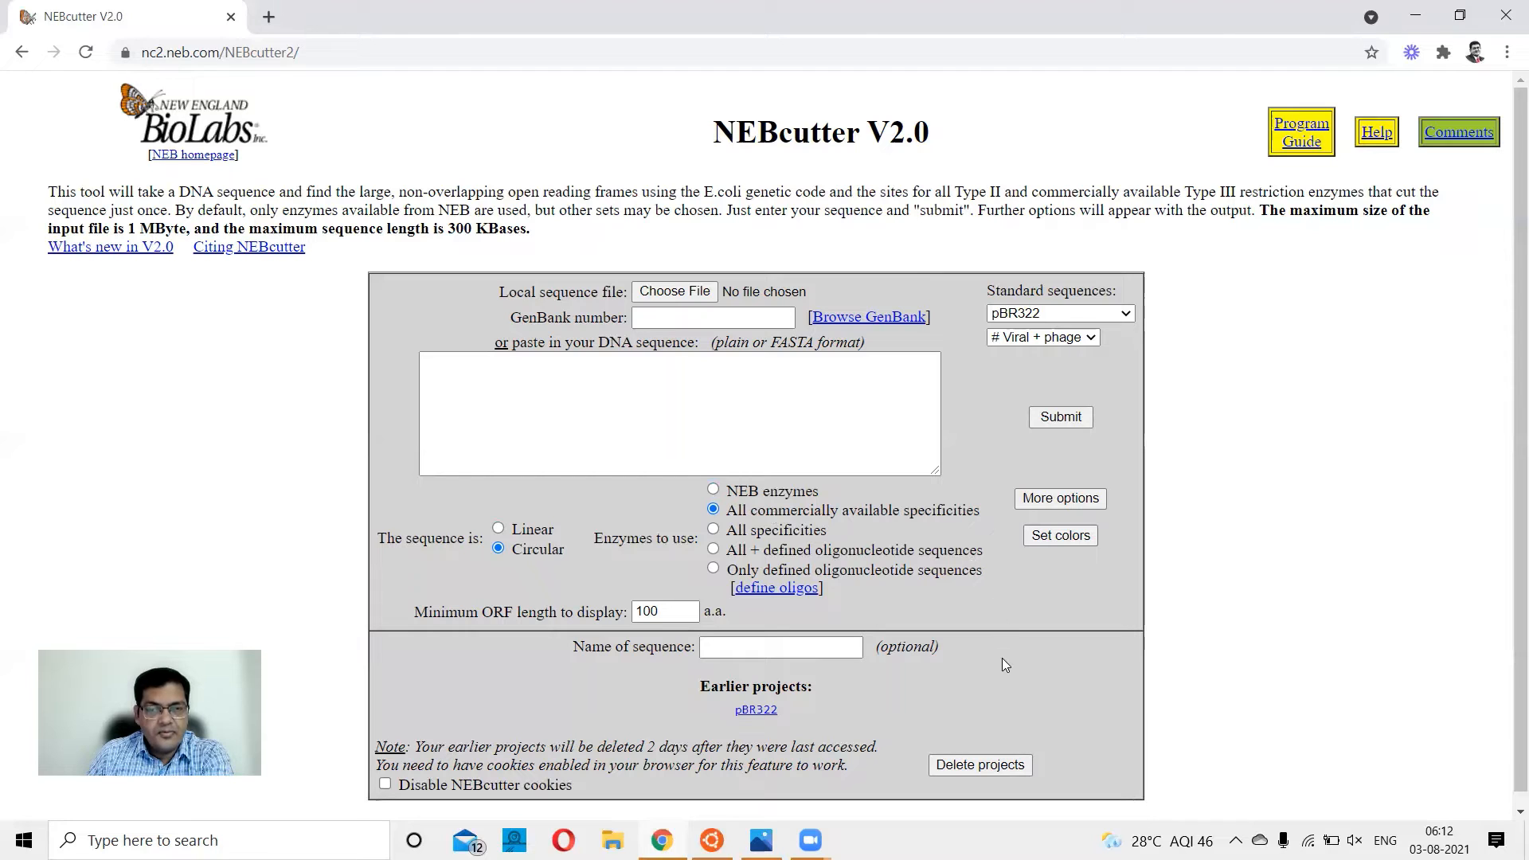
# Name the sequence "Sequence 1" and submit it for restriction analysis.
pyautogui.scroll(-1, 1001, 656)
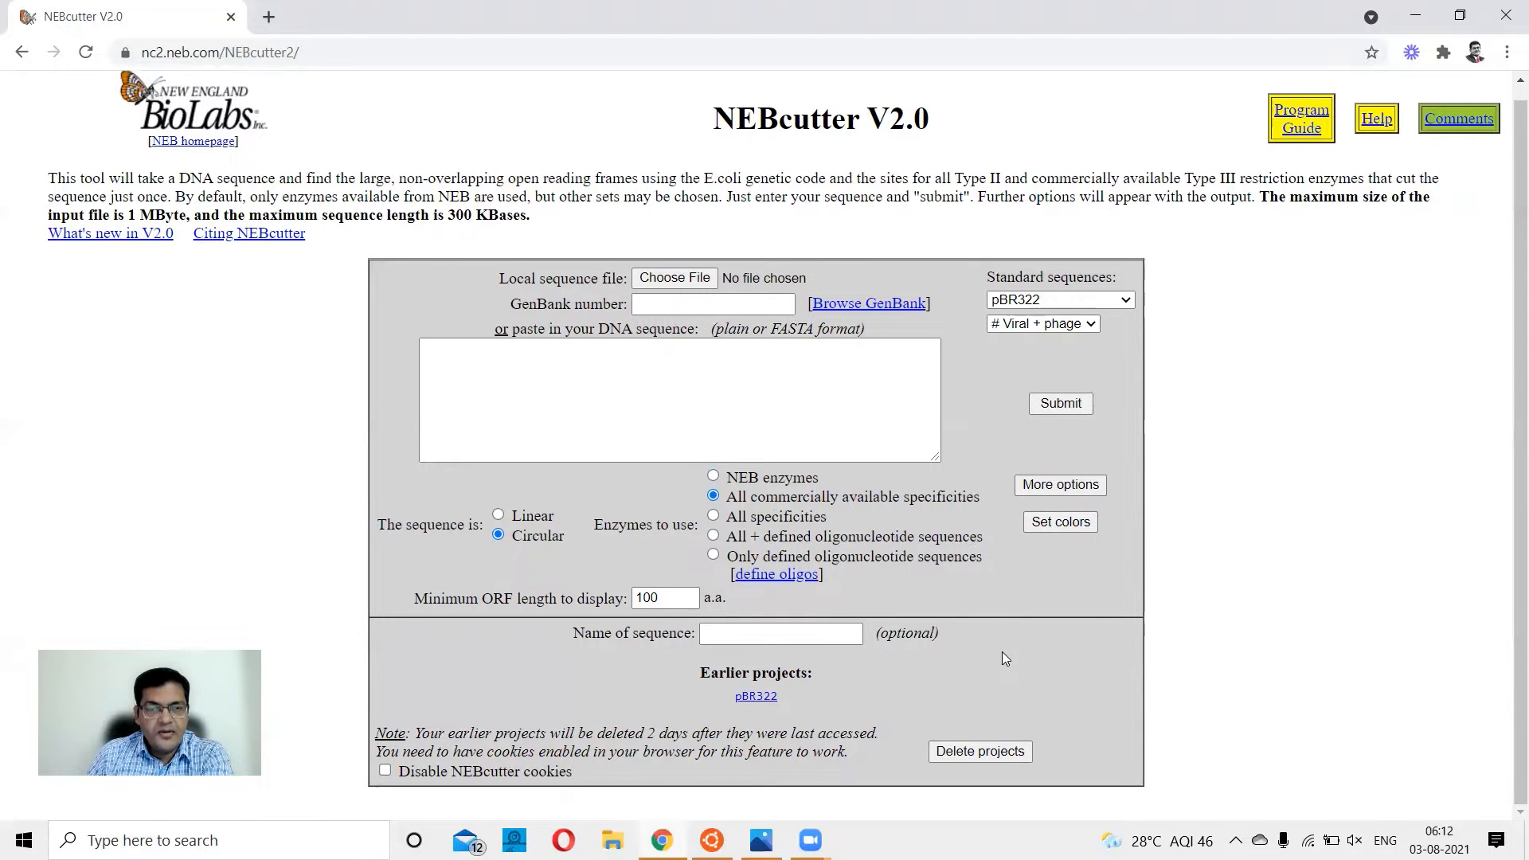
pyautogui.click(758, 633)
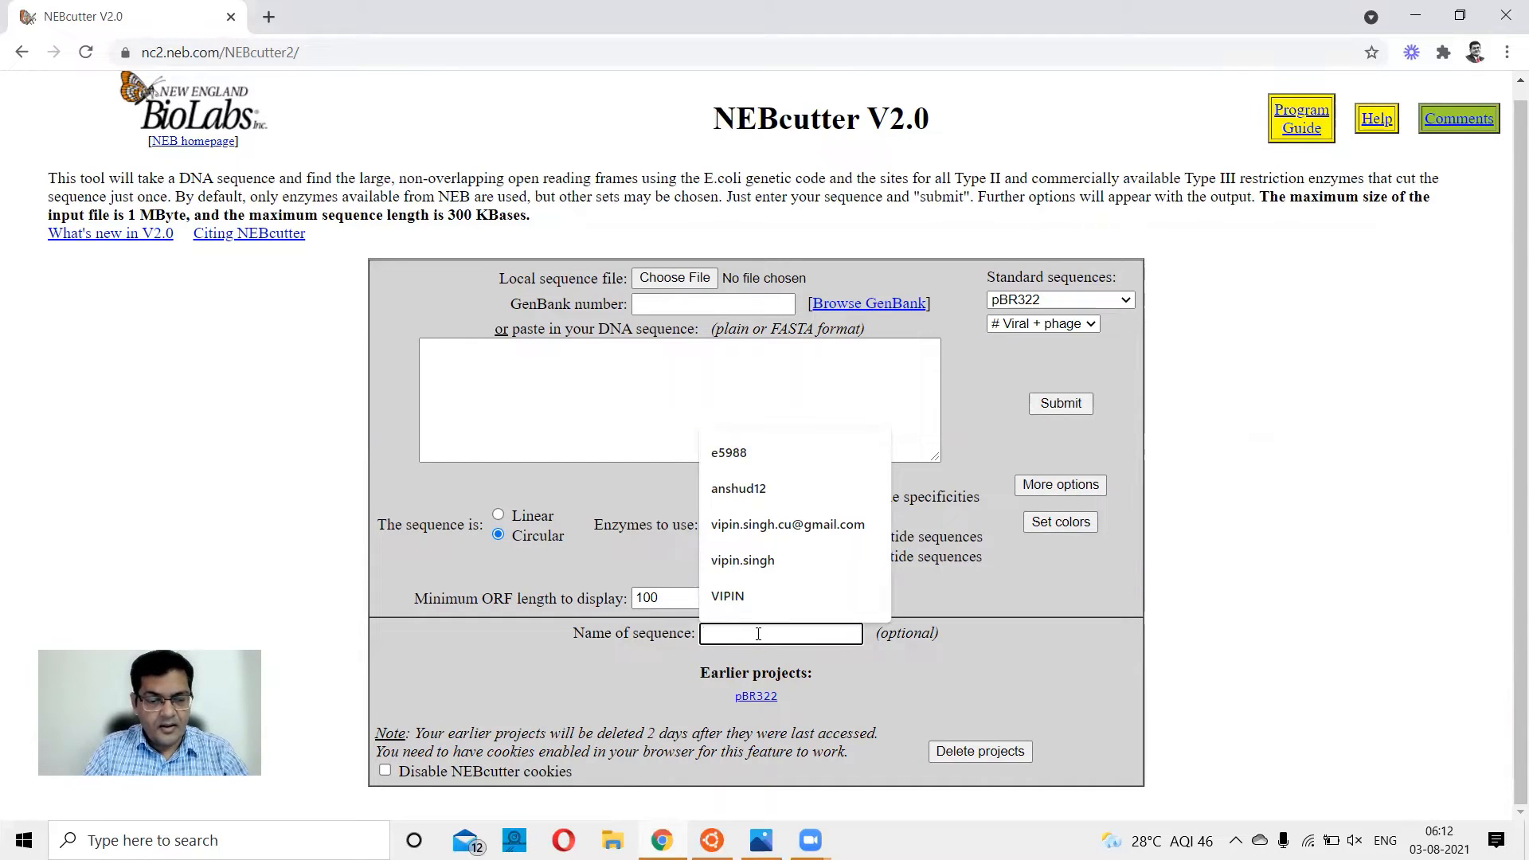
pyautogui.write('Sequen')
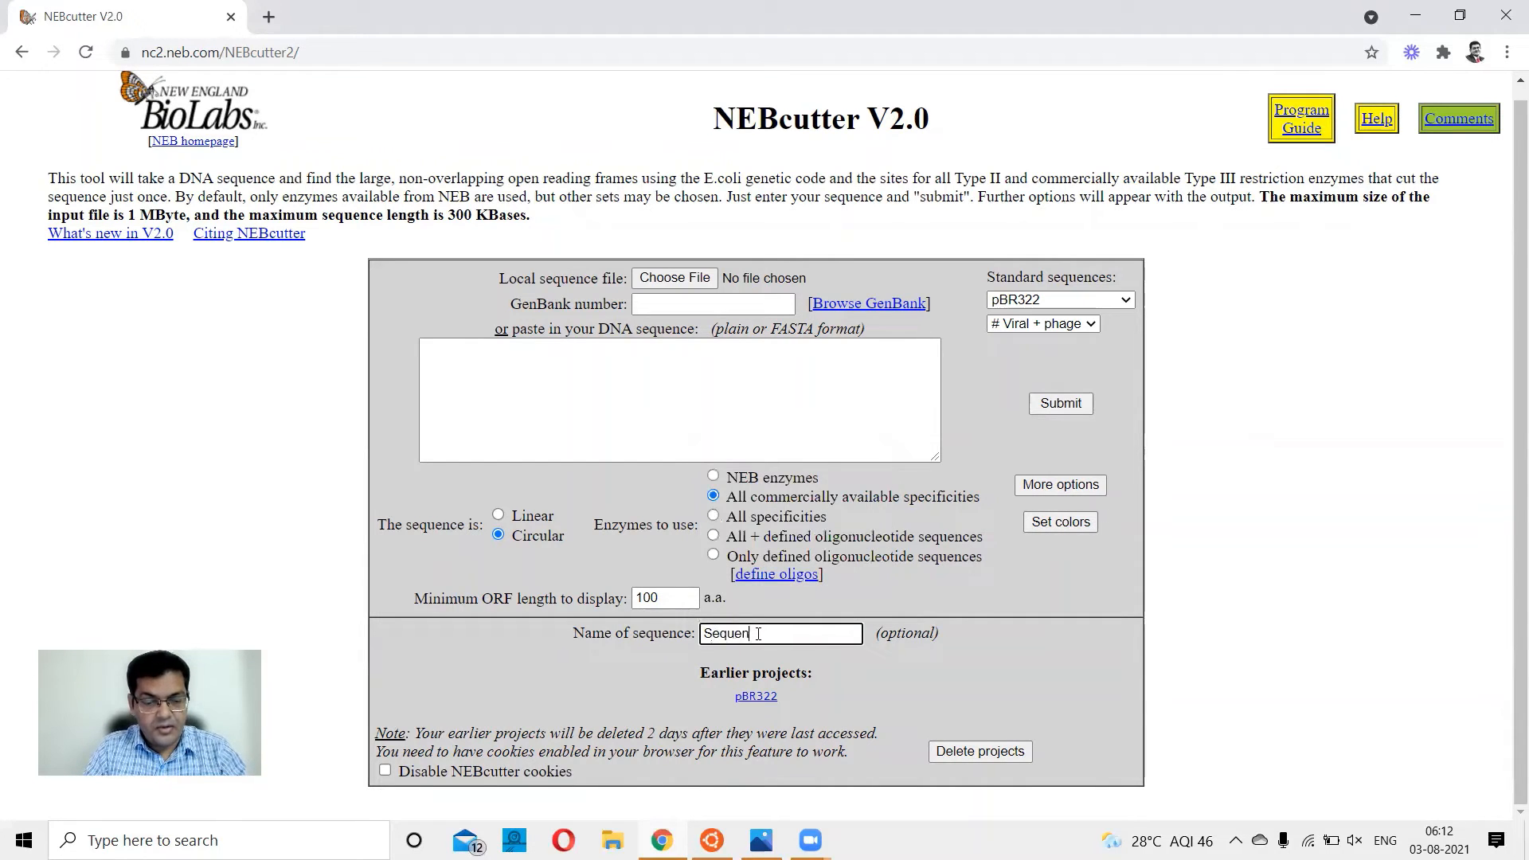
pyautogui.write('ce 1')
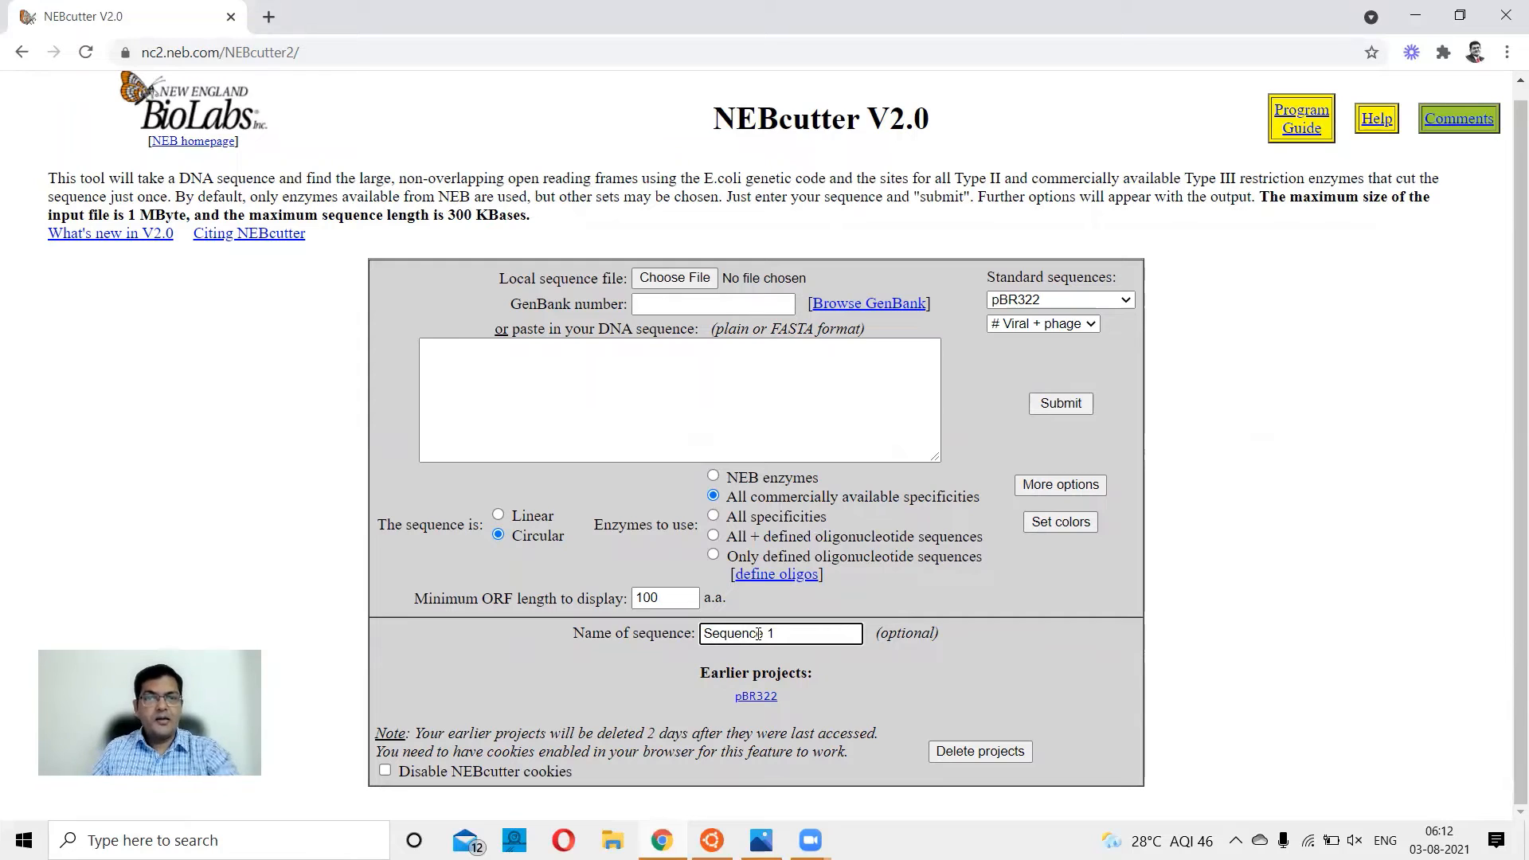
pyautogui.click(1060, 405)
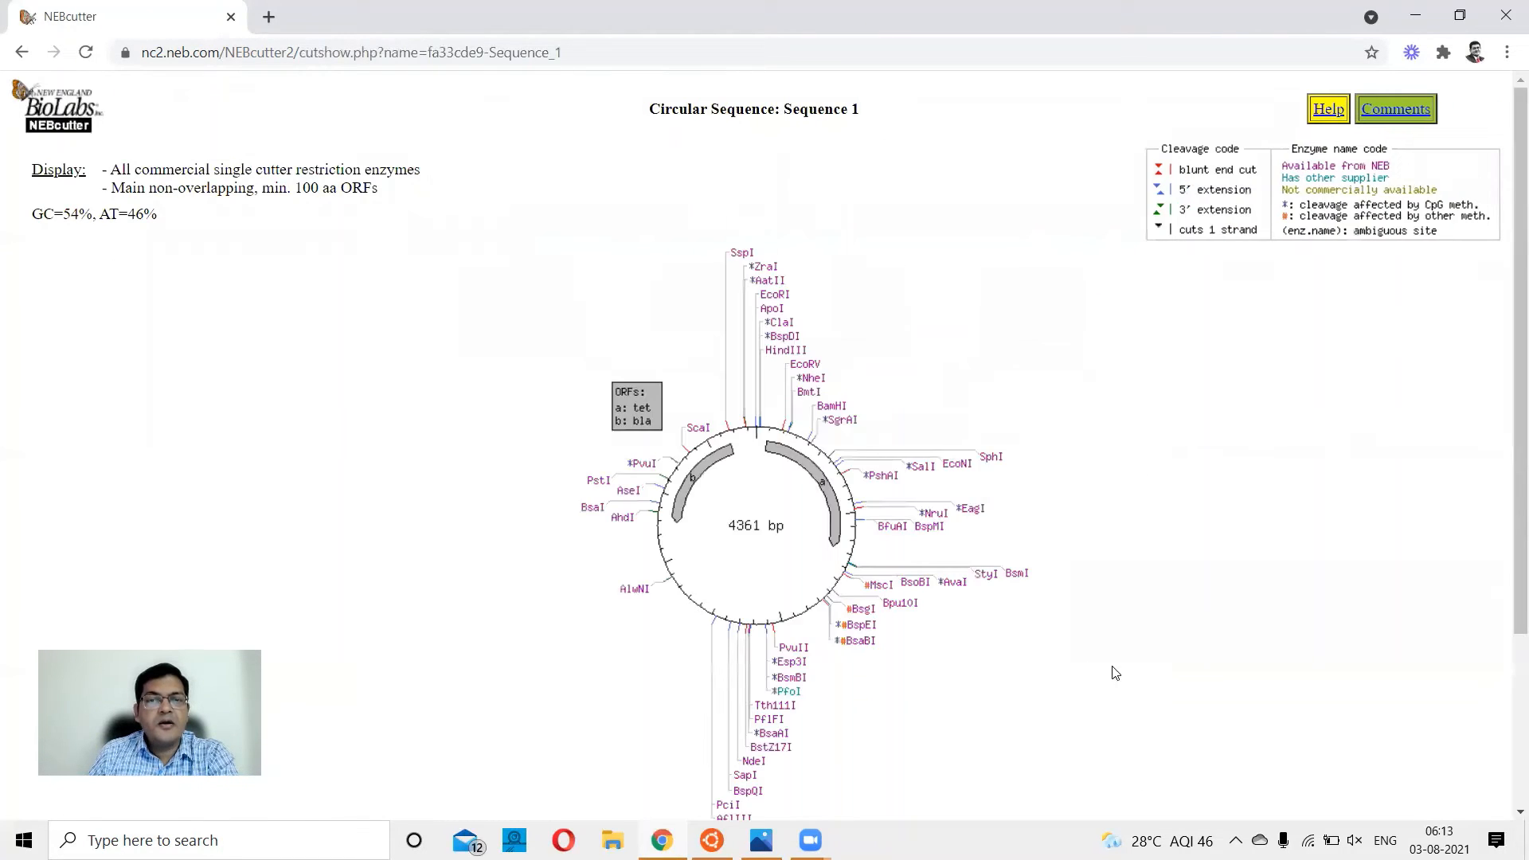
# Examine the circular map's tet and bla open reading frames and the single-cutter enzyme sites around the plasmid.
pyautogui.scroll(-2, 1127, 497)
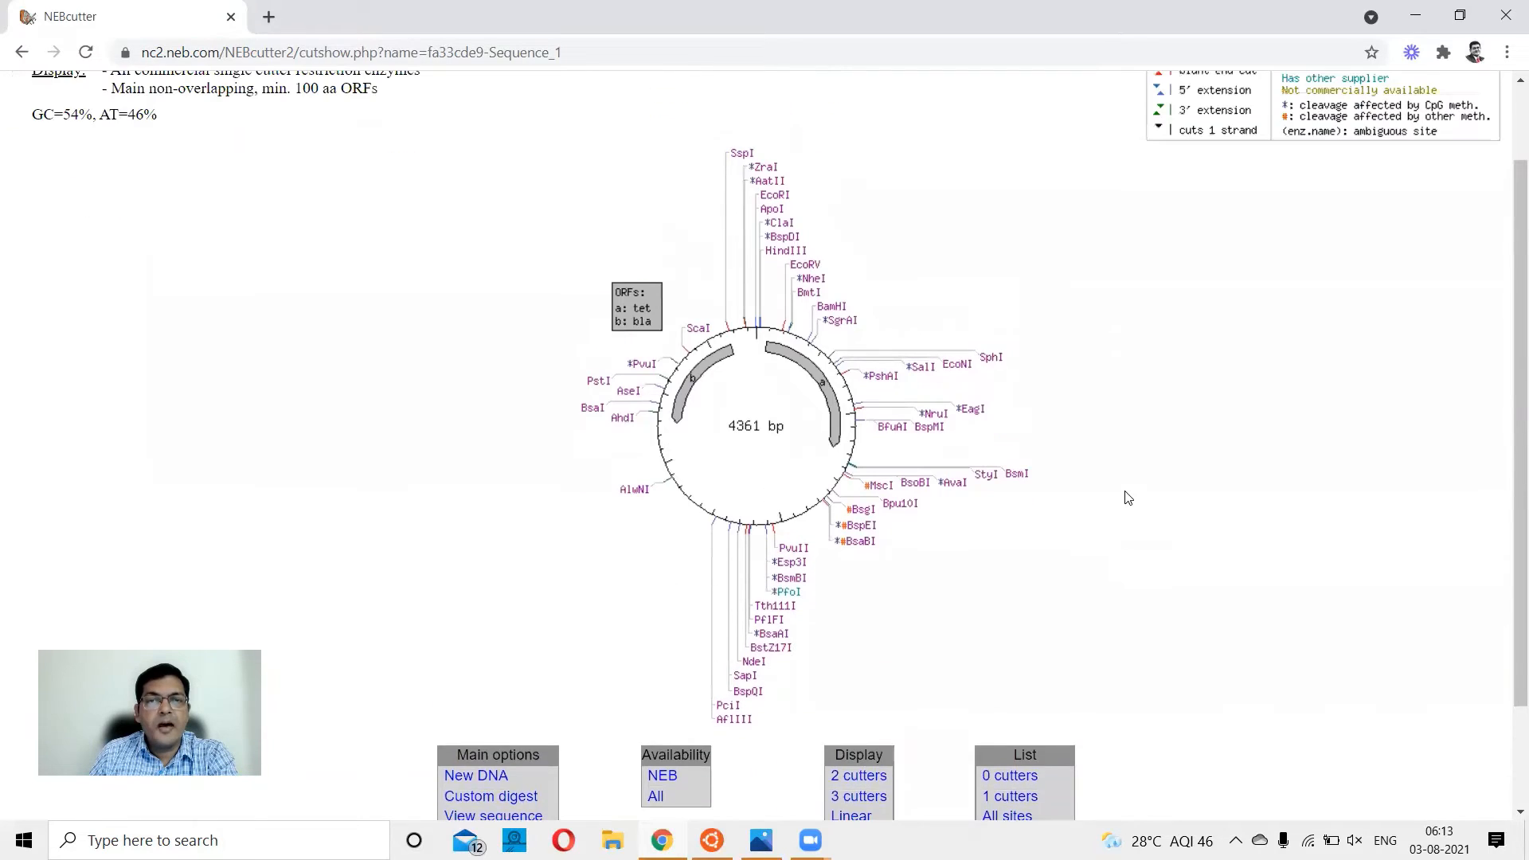
pyautogui.scroll(2, 1147, 519)
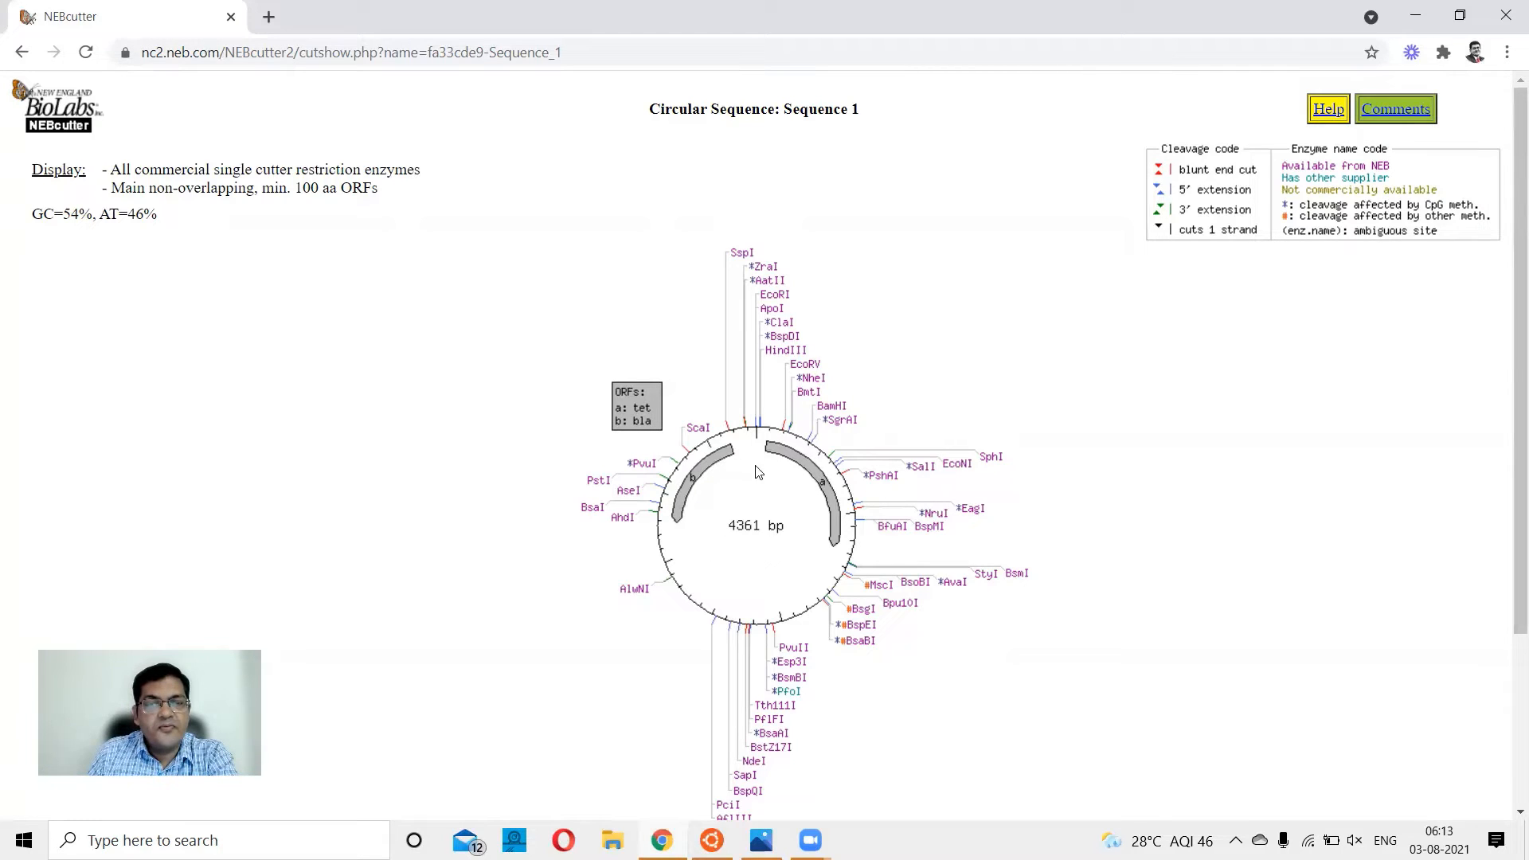
pyautogui.moveTo(832, 514)
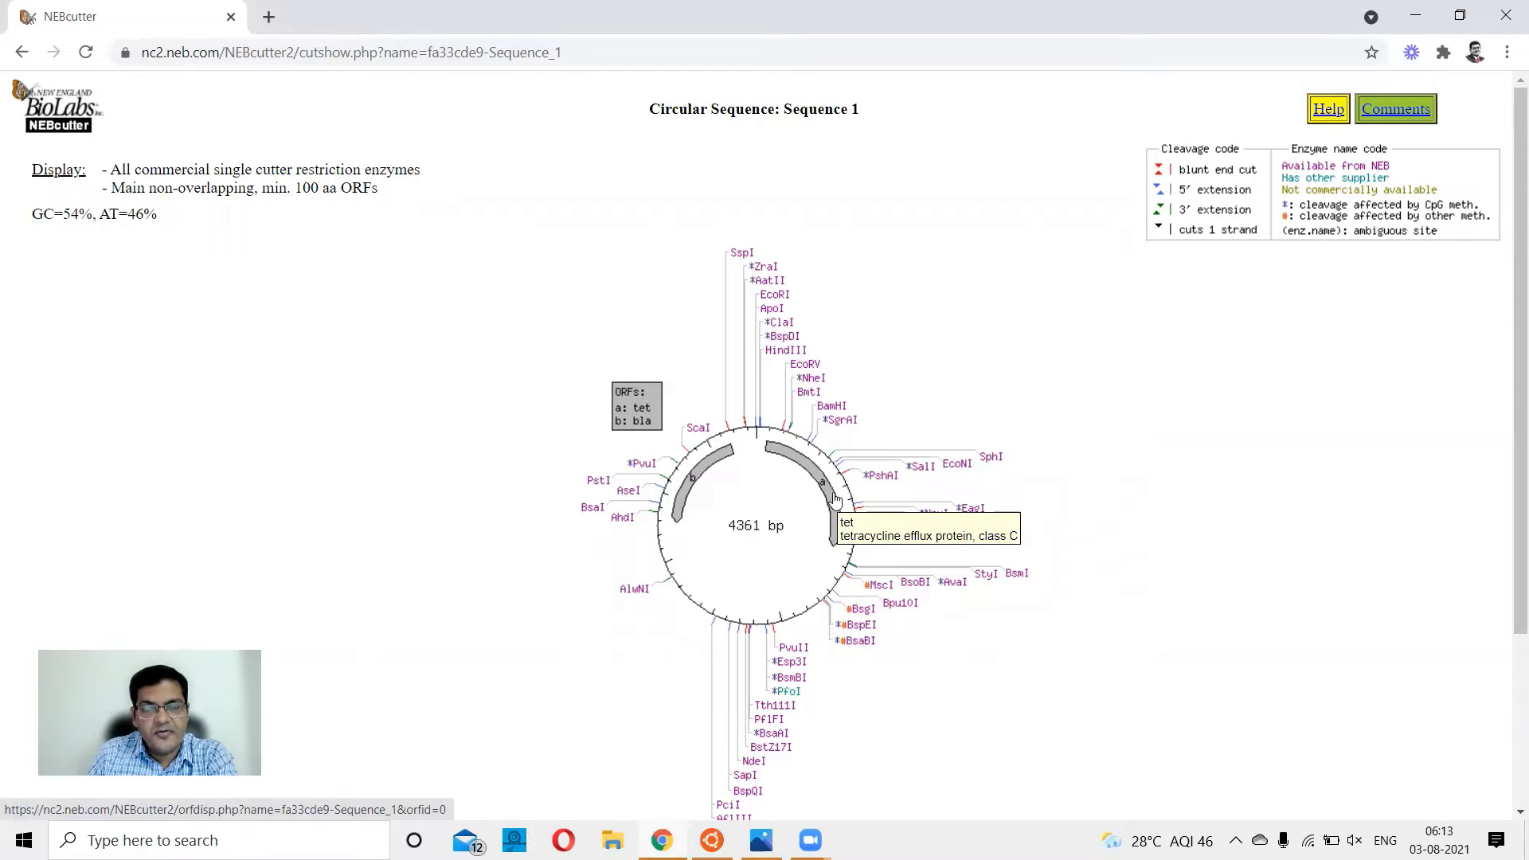
pyautogui.moveTo(698, 476)
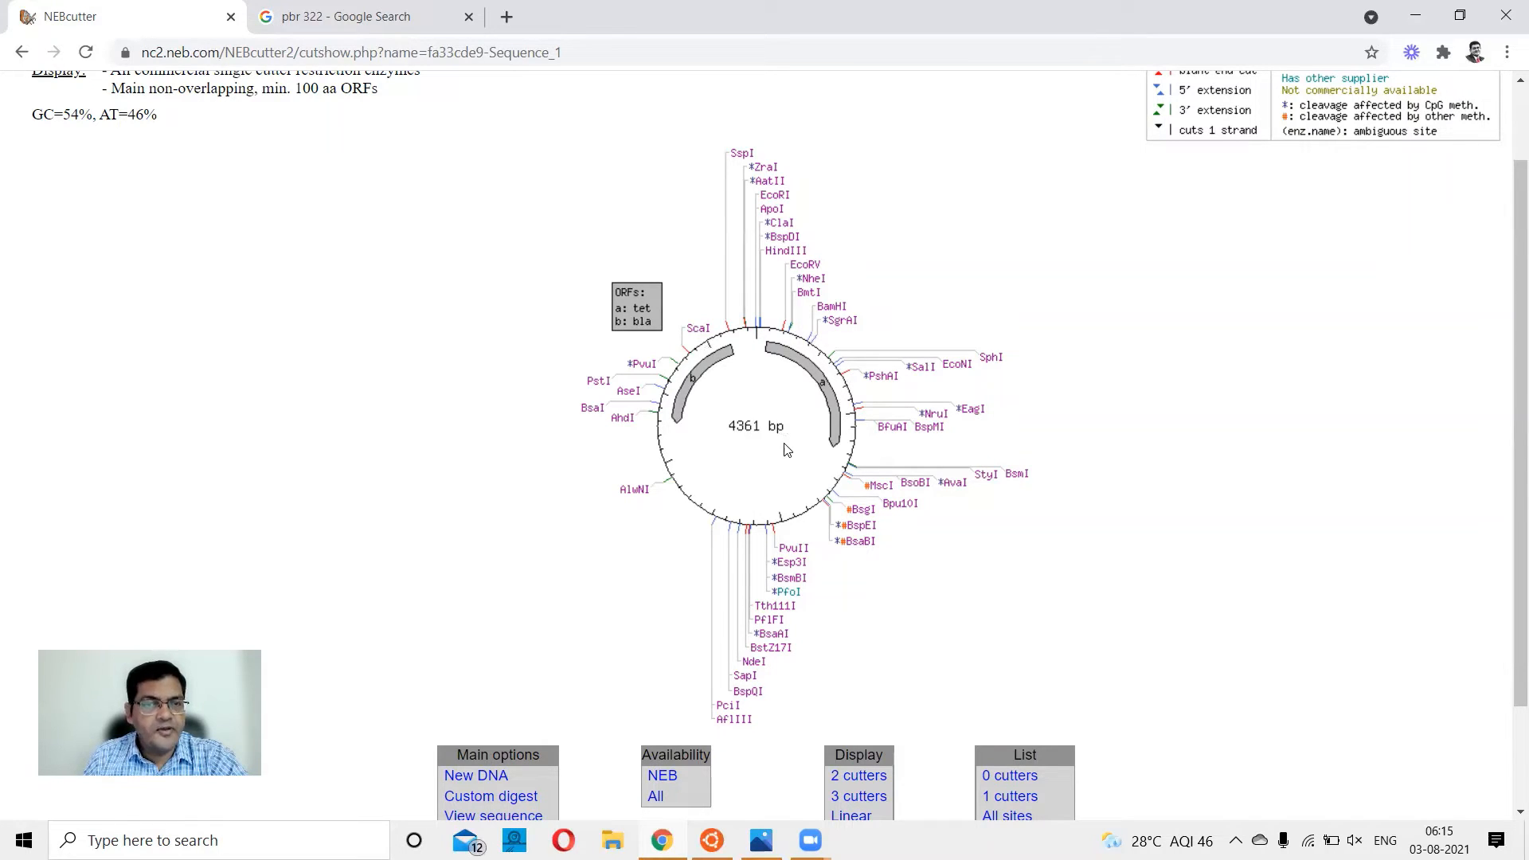
pyautogui.moveTo(828, 398)
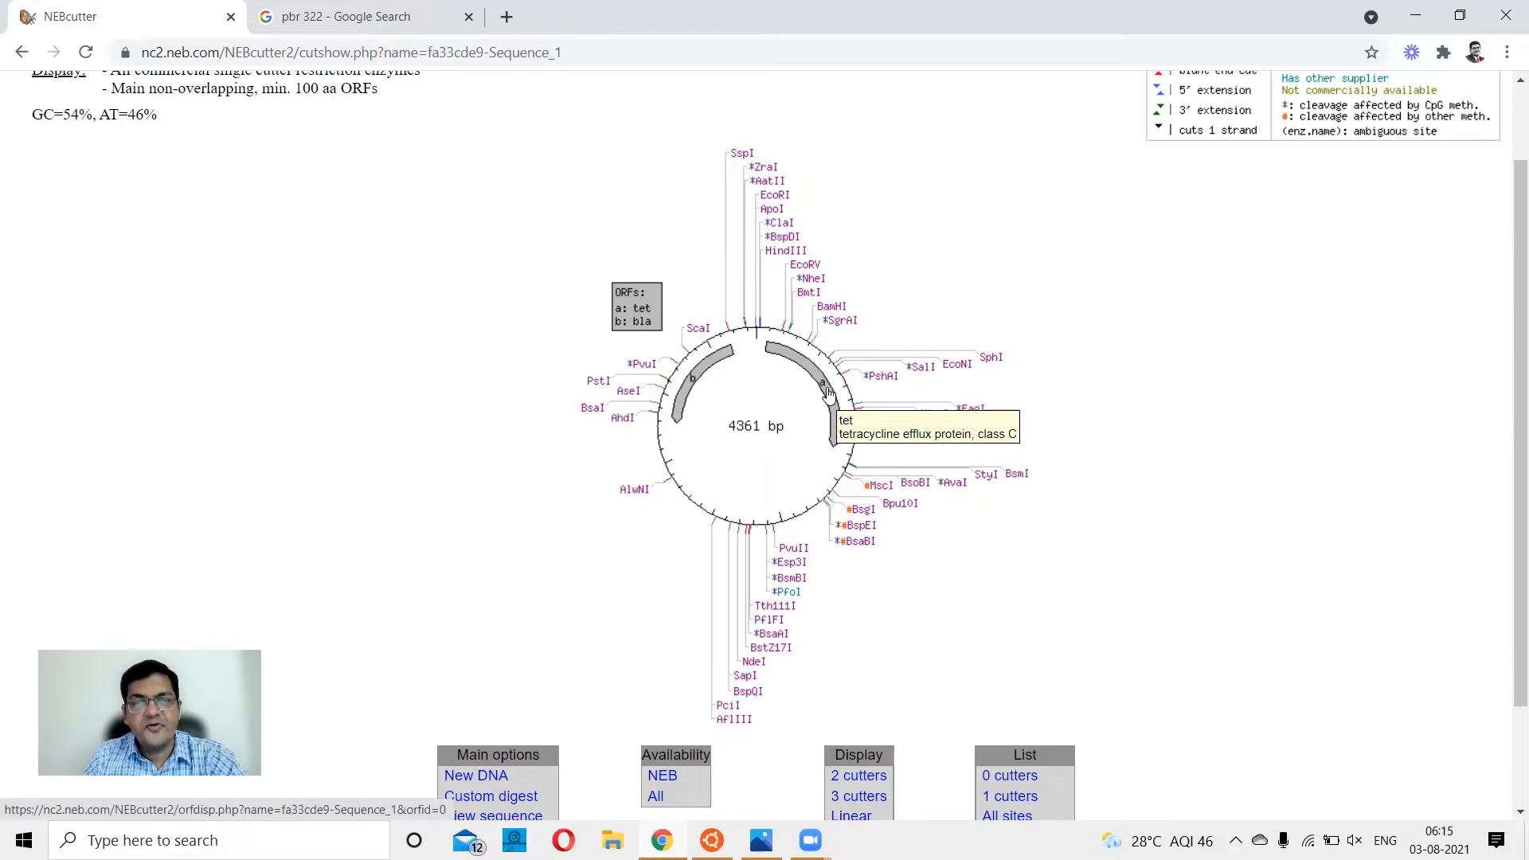
pyautogui.moveTo(701, 377)
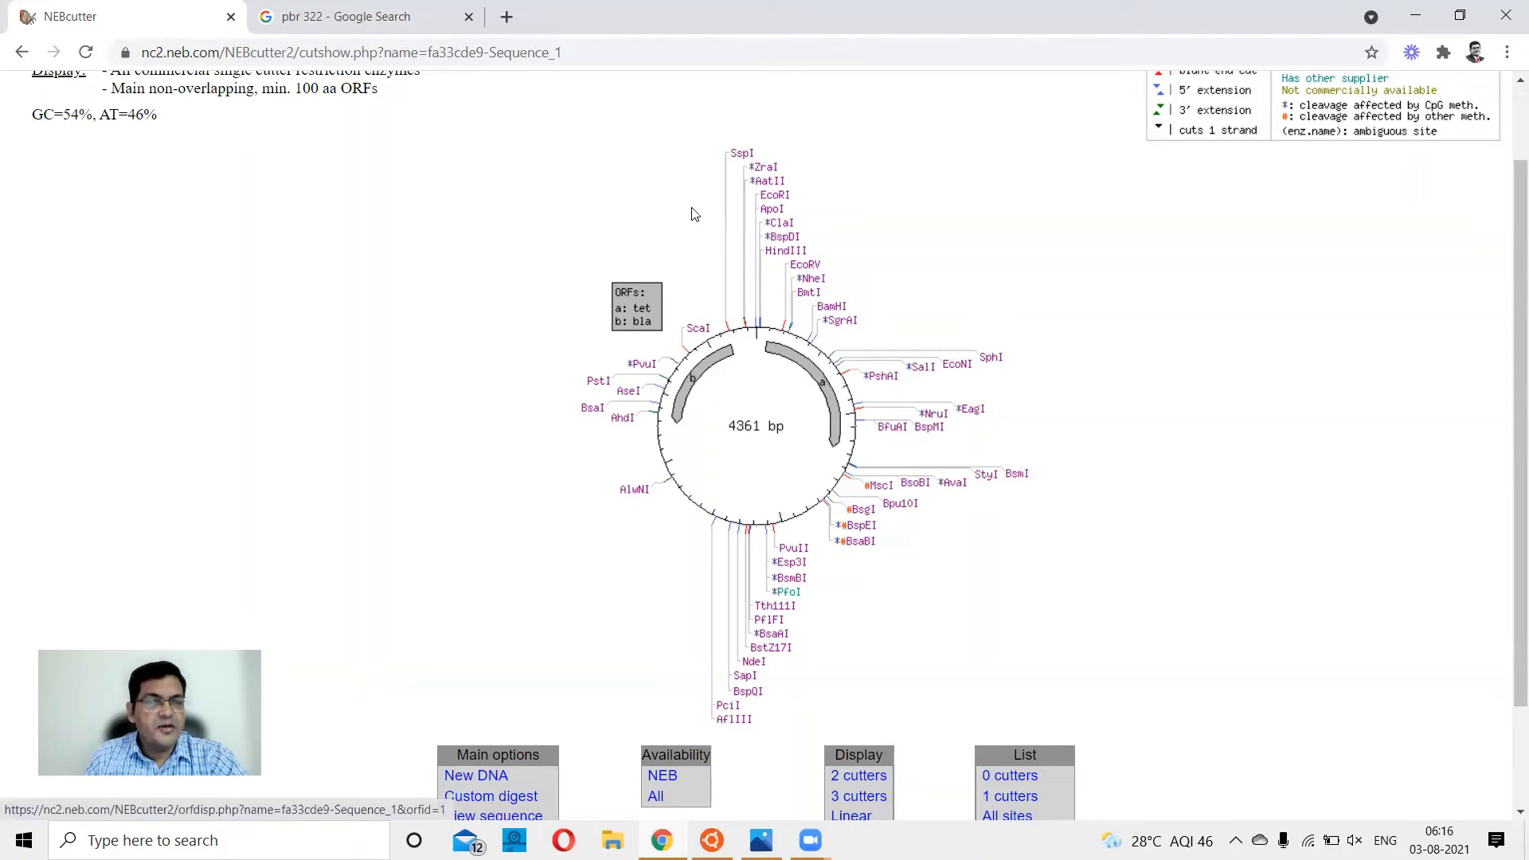
pyautogui.moveTo(740, 163)
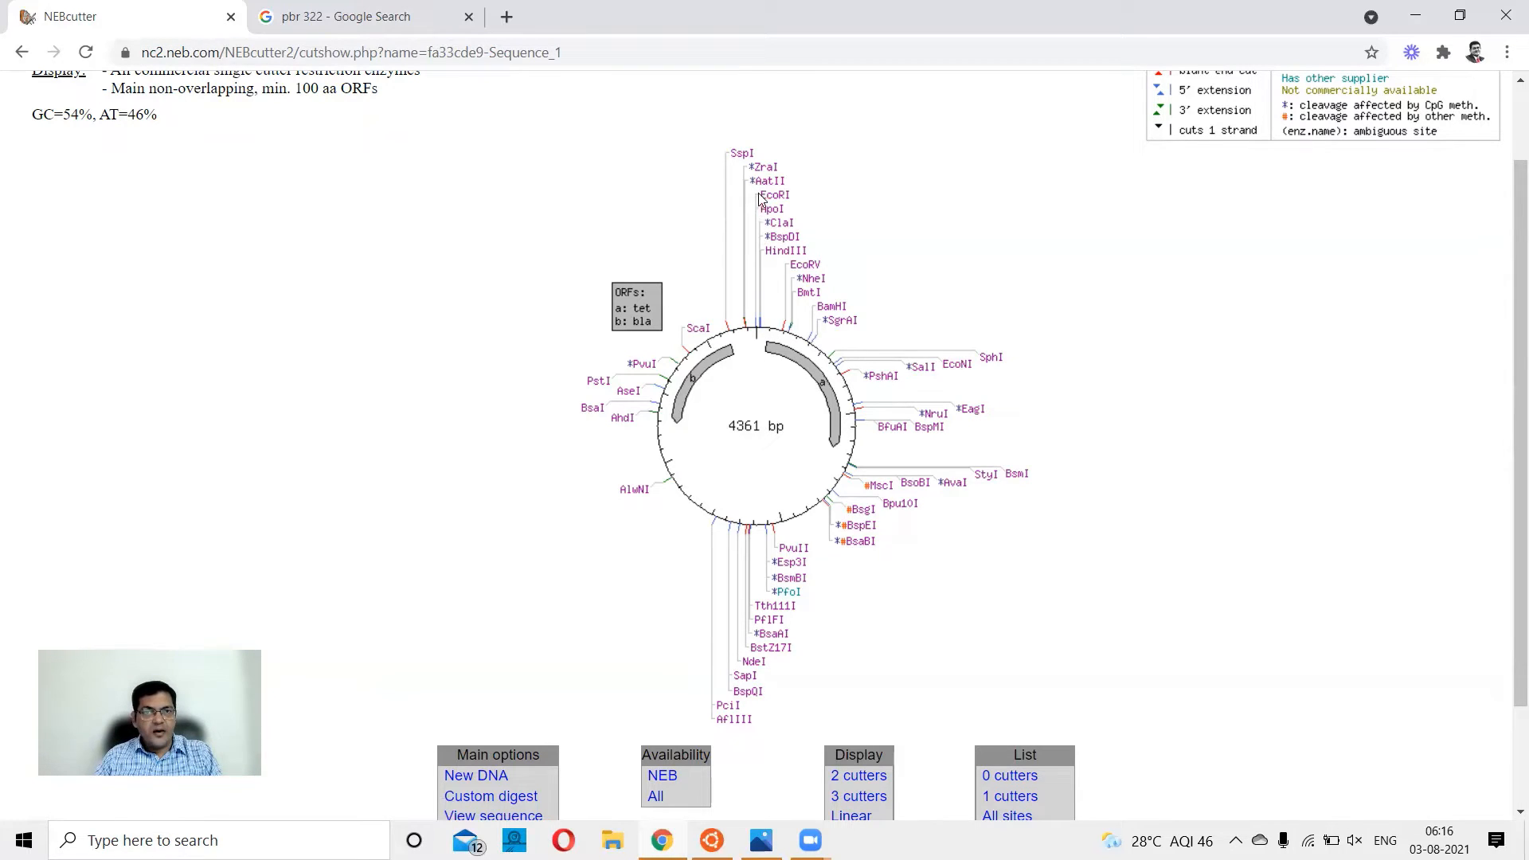
pyautogui.moveTo(780, 205)
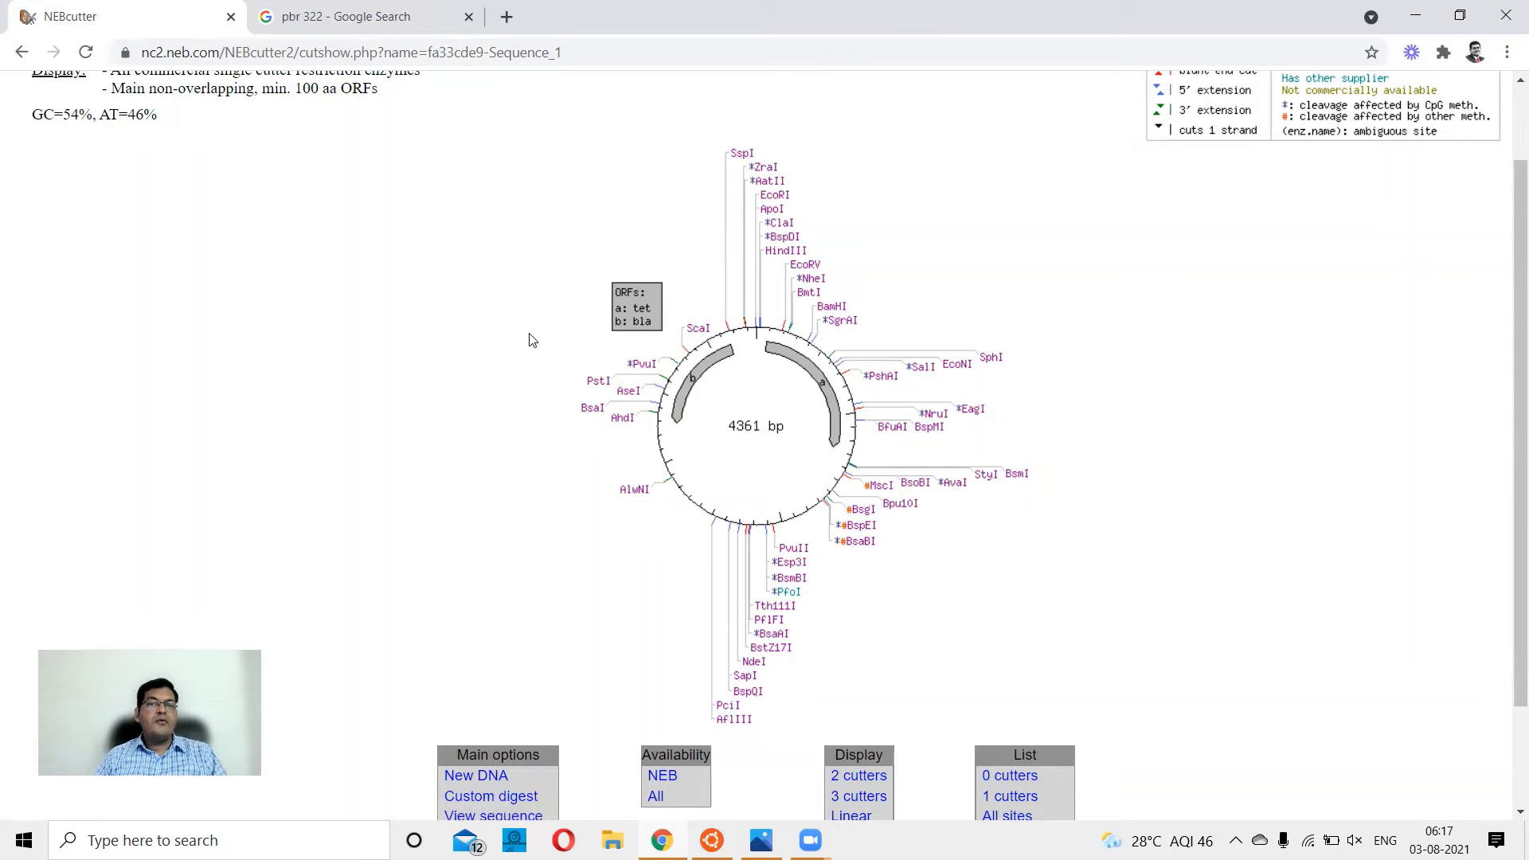
# Show the enzymes that cut twice on the circular map and inspect the paired AcuI sites.
pyautogui.scroll(-1, 532, 341)
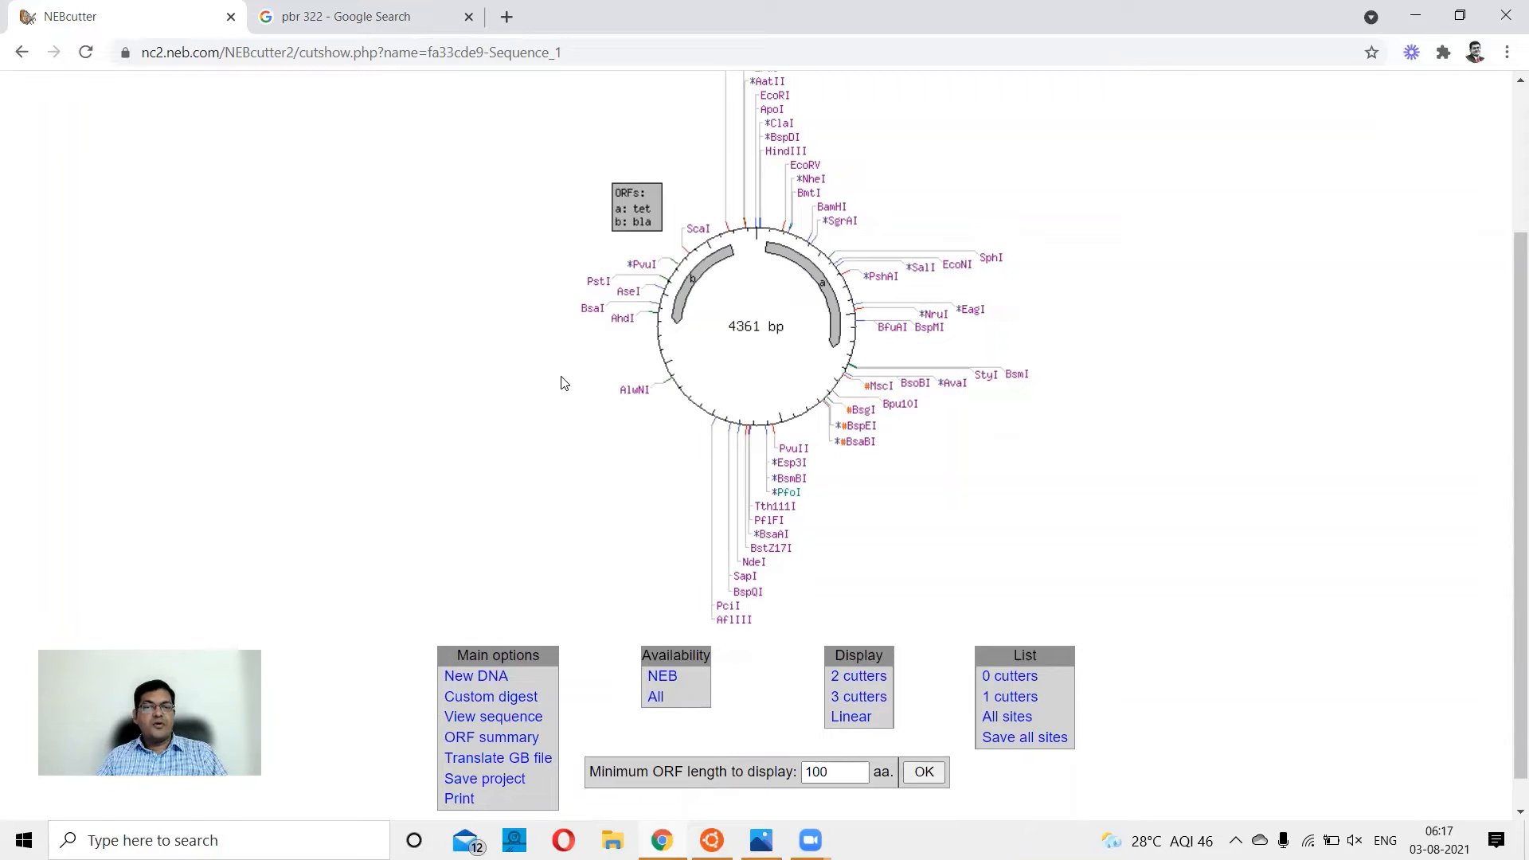
pyautogui.click(868, 681)
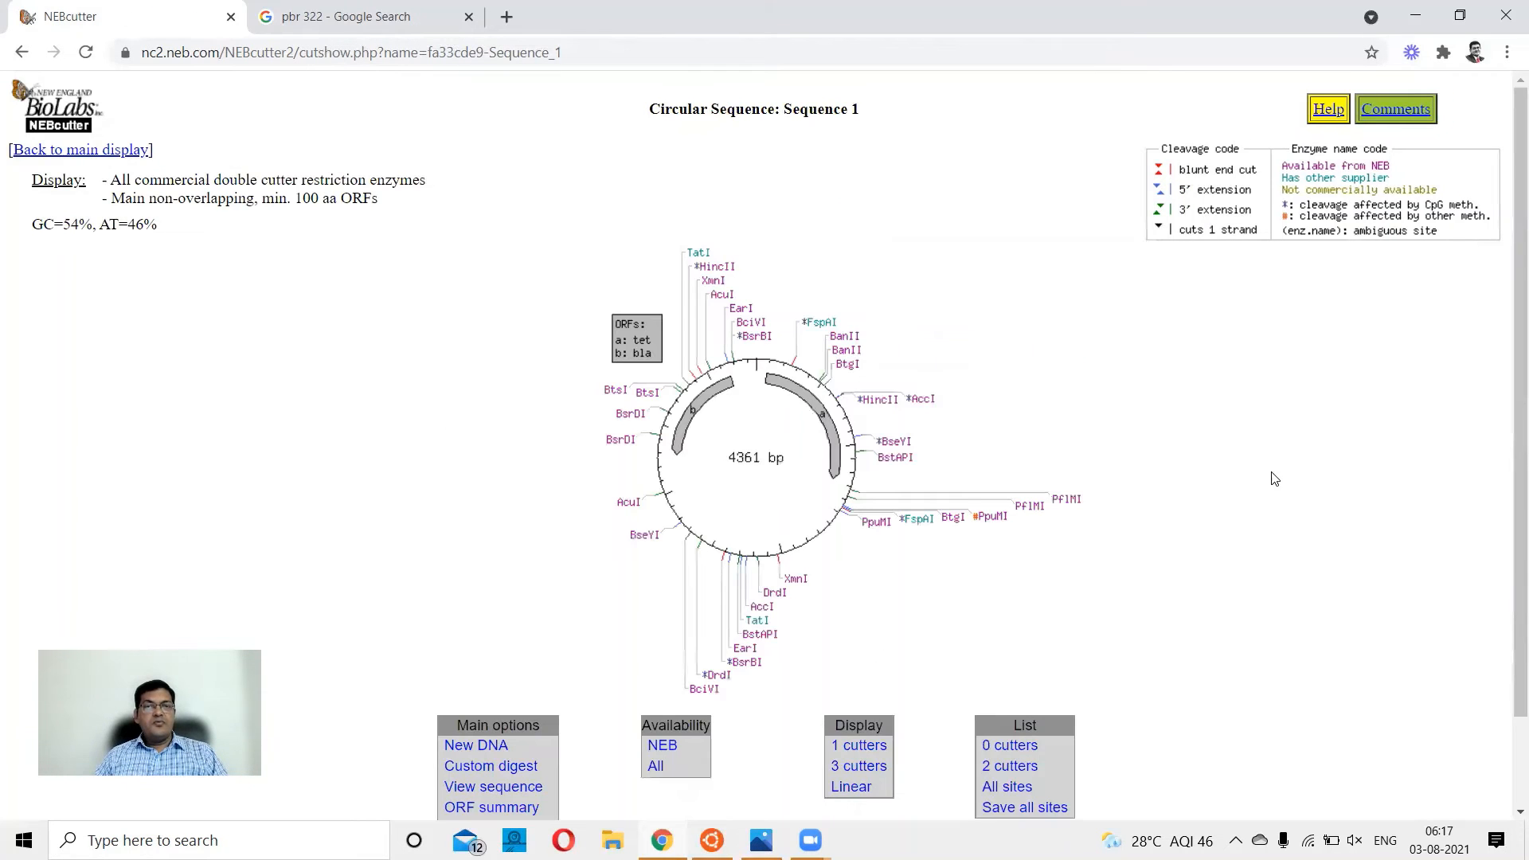
pyautogui.scroll(-1, 1278, 475)
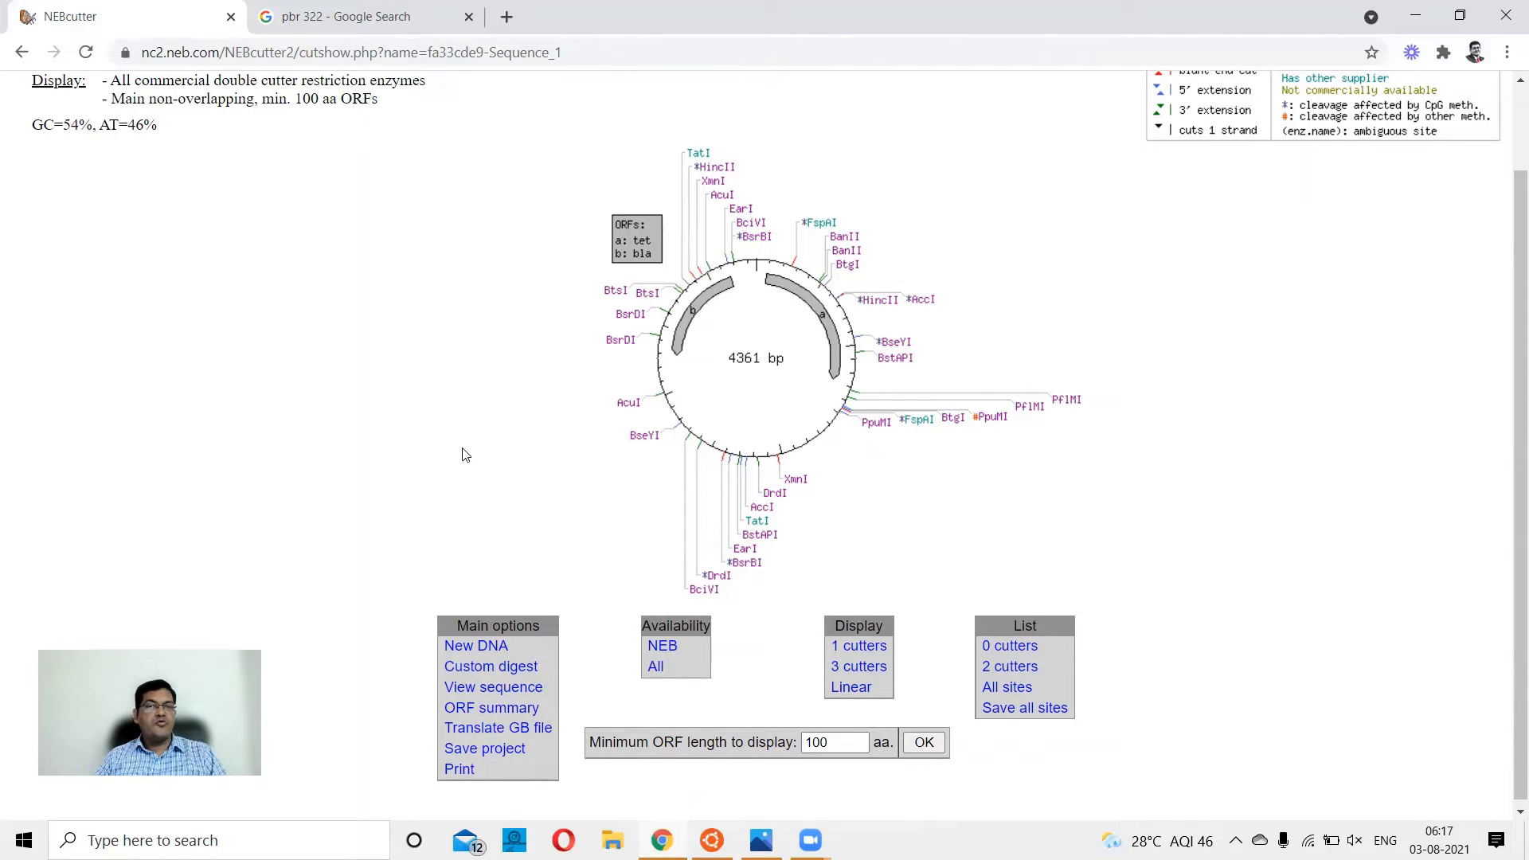
pyautogui.moveTo(624, 405)
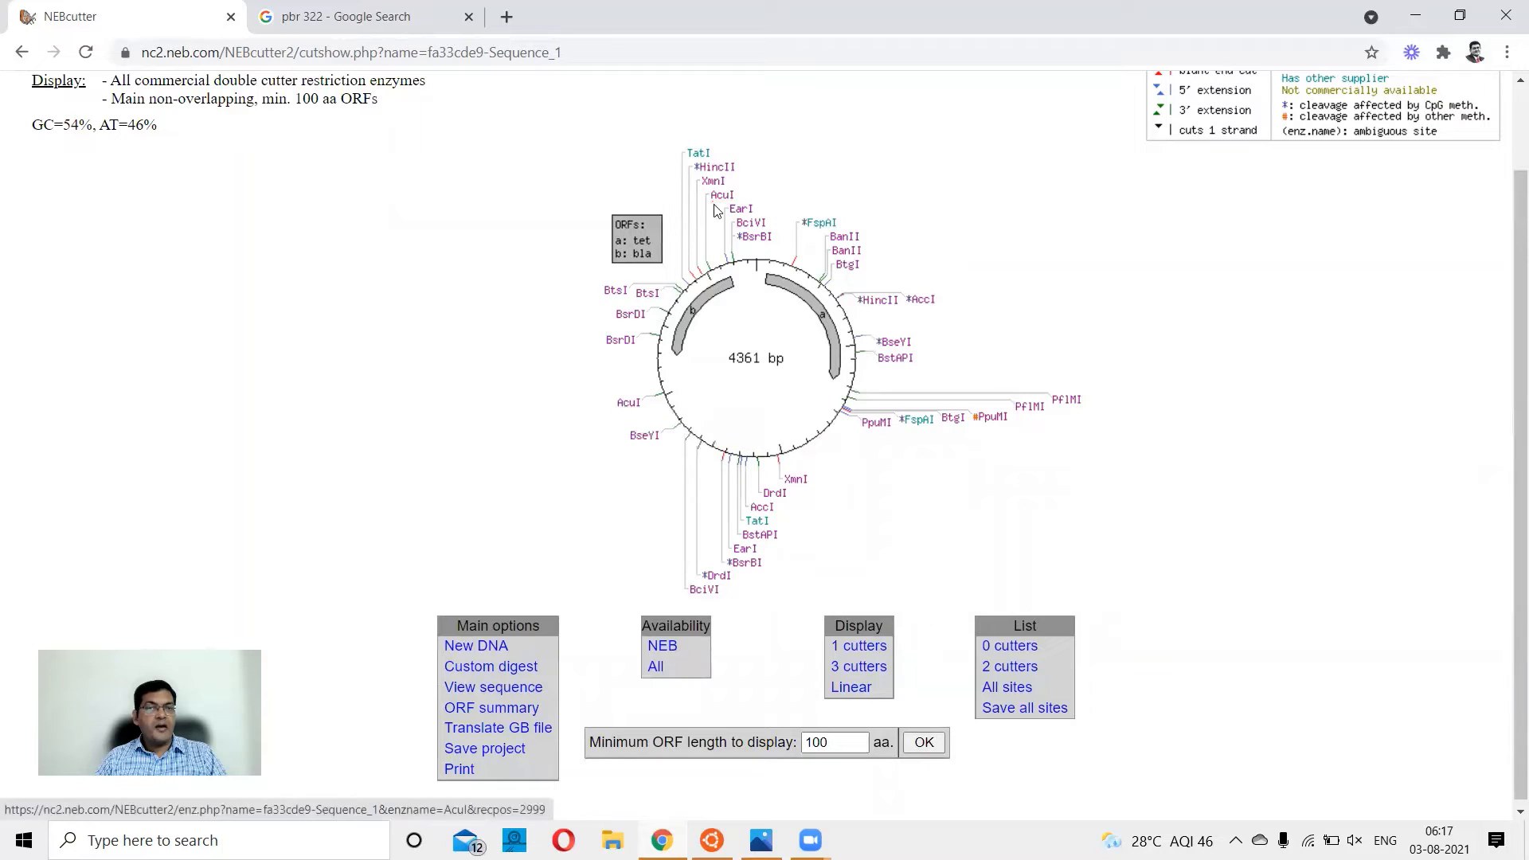
pyautogui.moveTo(724, 197)
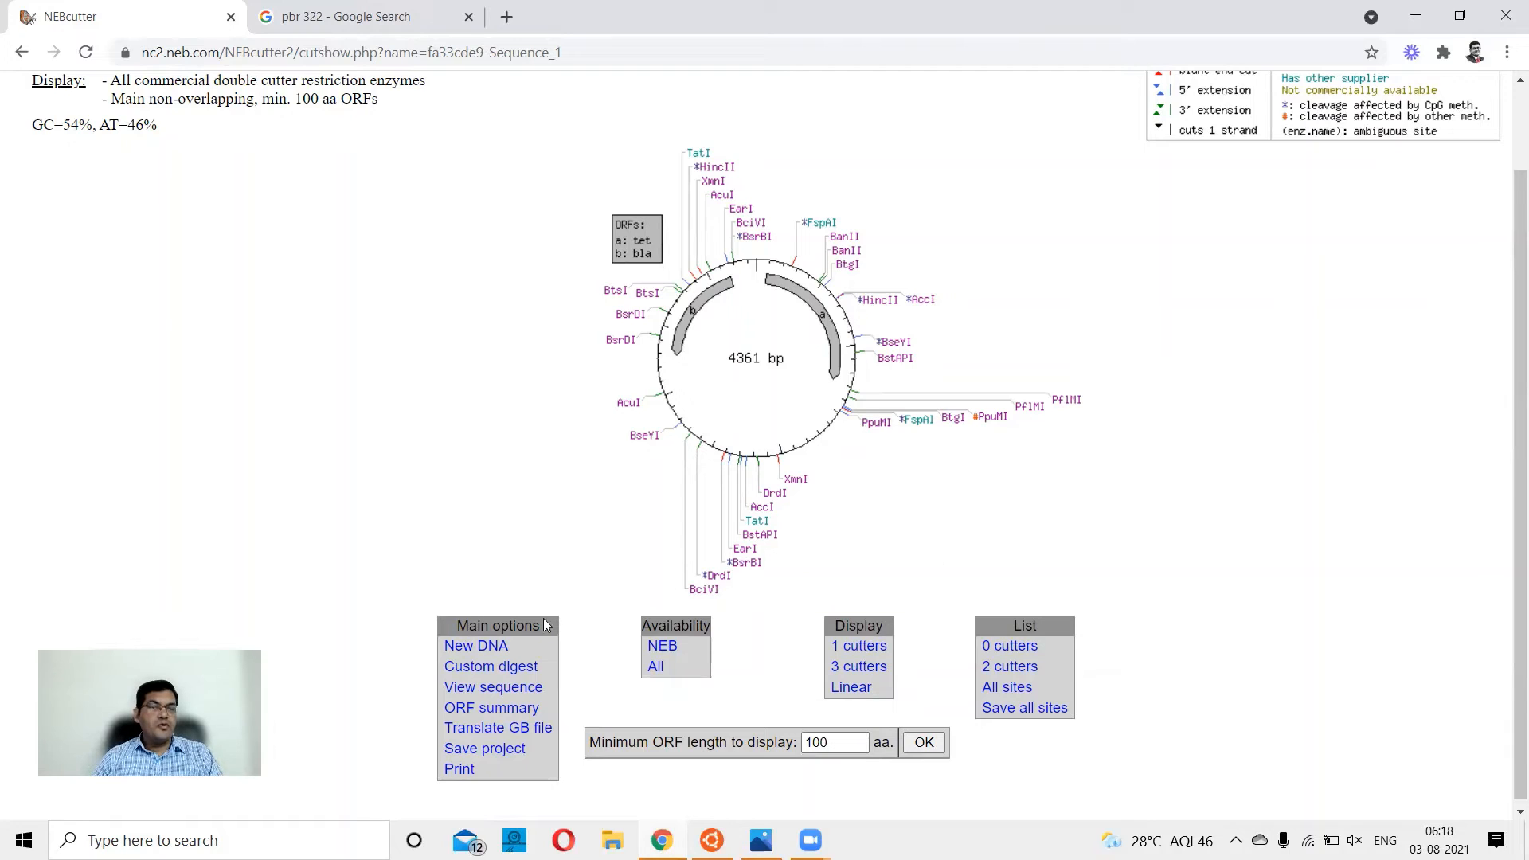
# Open the custom digest enzyme selection for Sequence 1 and review the enzymes' specificities, cut counts and buffer activities.
pyautogui.click(514, 675)
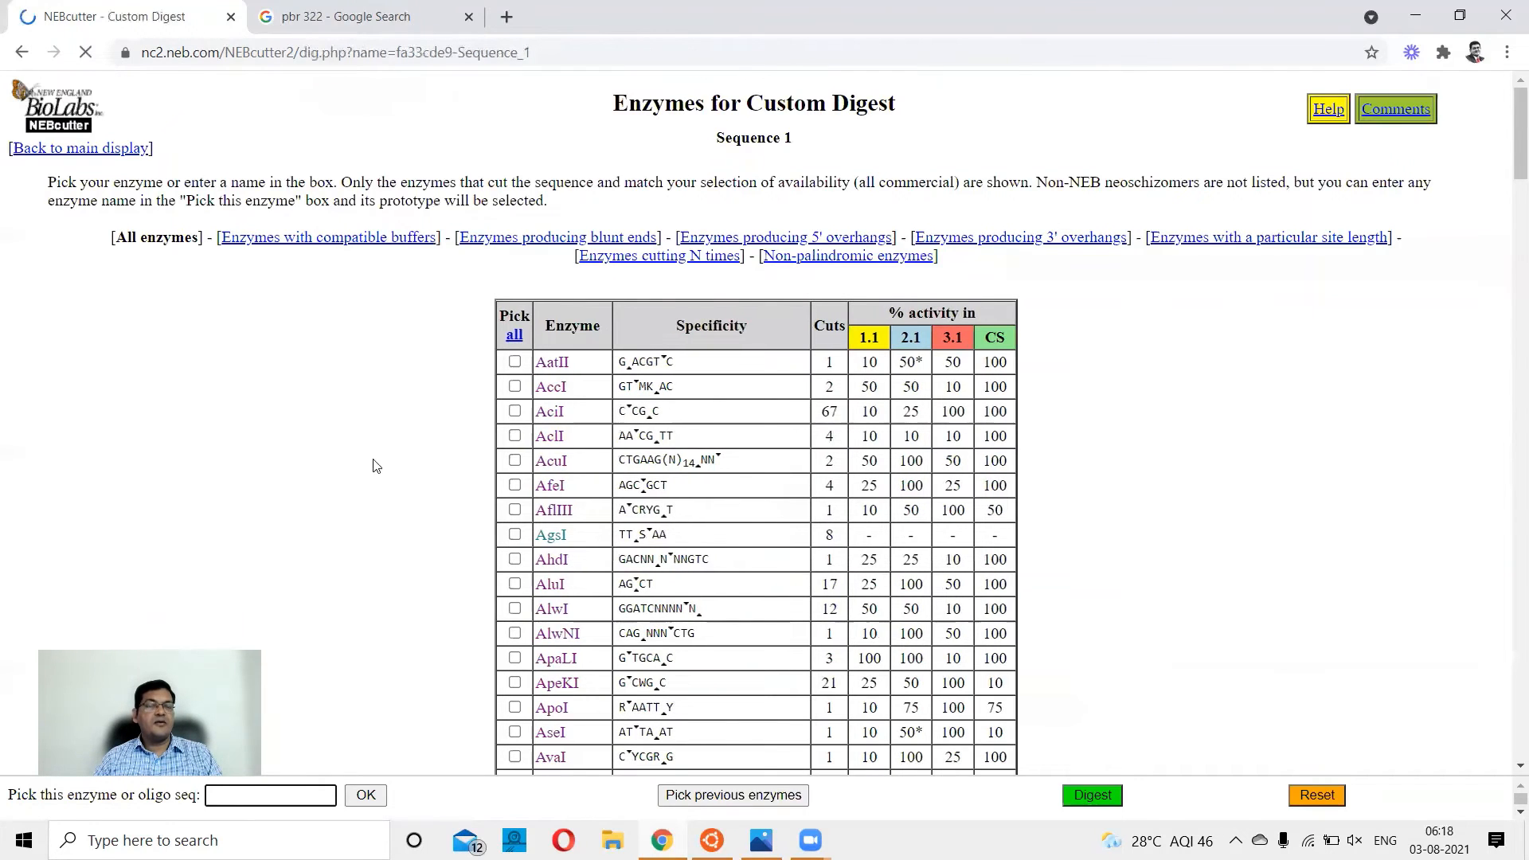
pyautogui.scroll(-2, 355, 436)
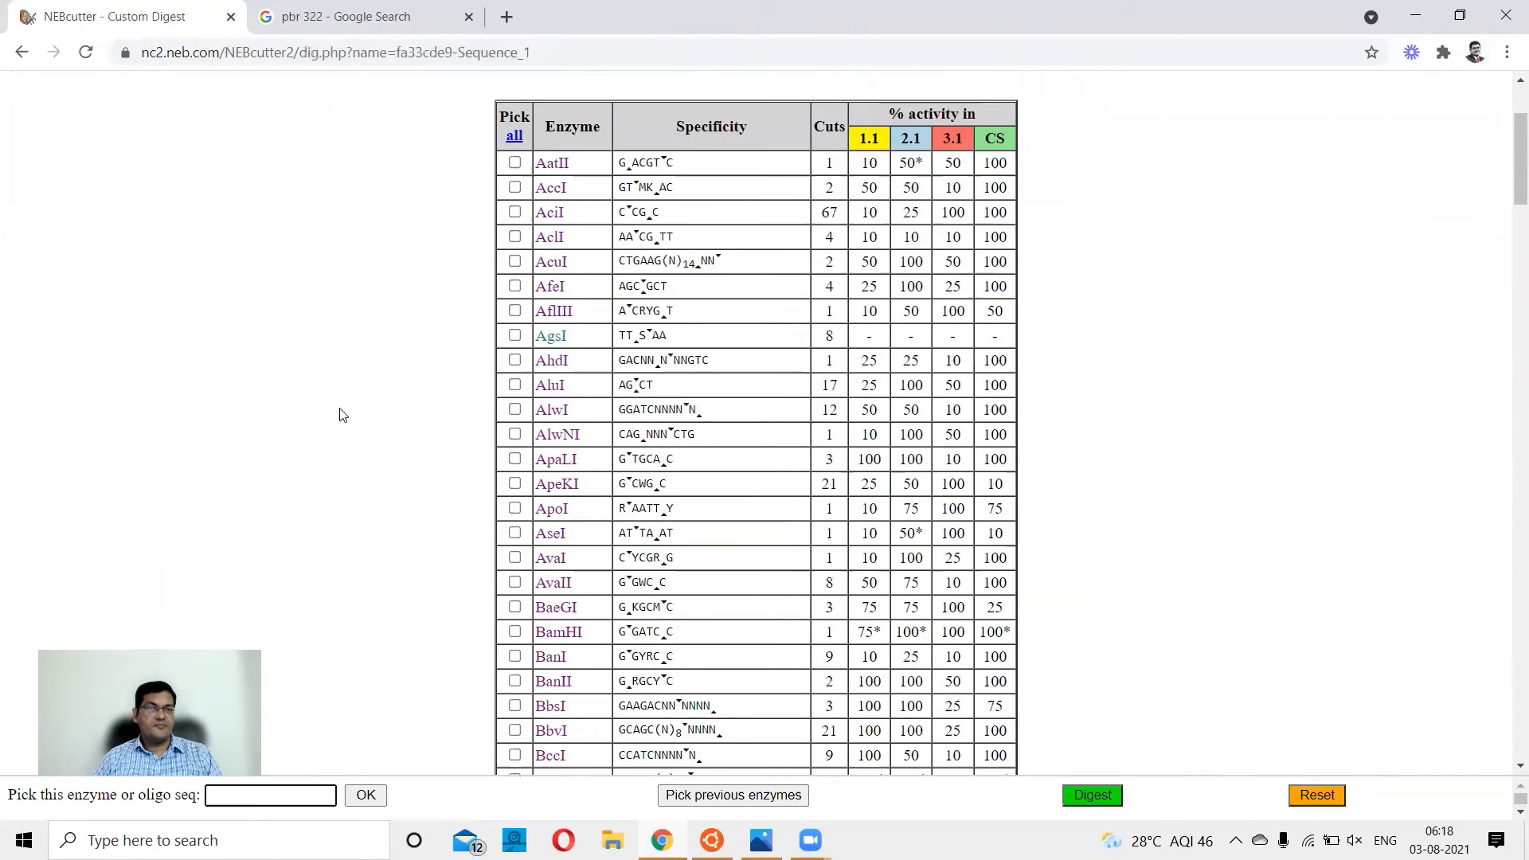
pyautogui.scroll(1, 342, 414)
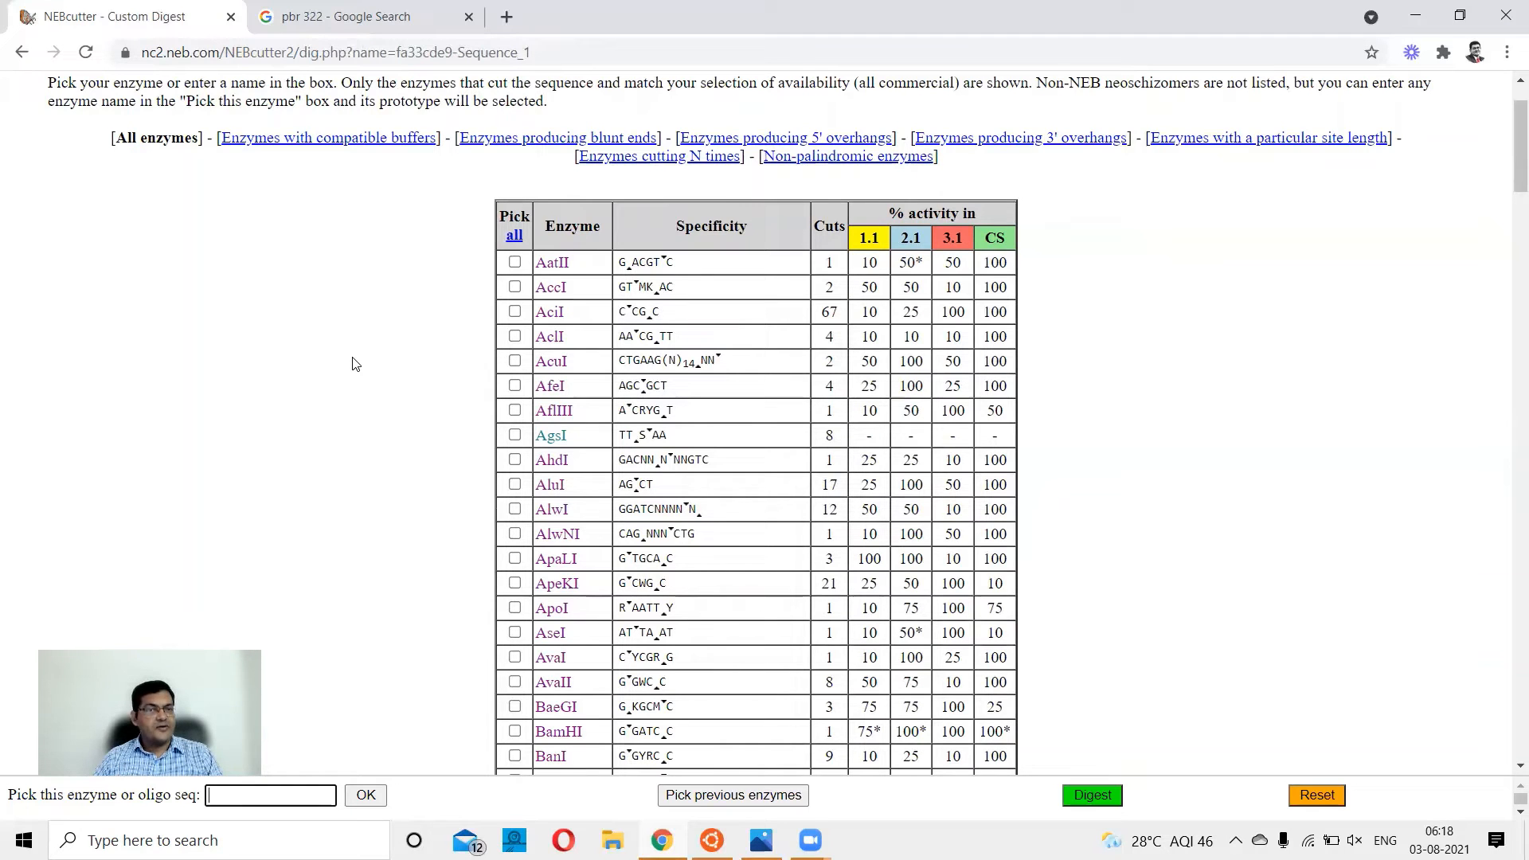
pyautogui.scroll(-4, 365, 386)
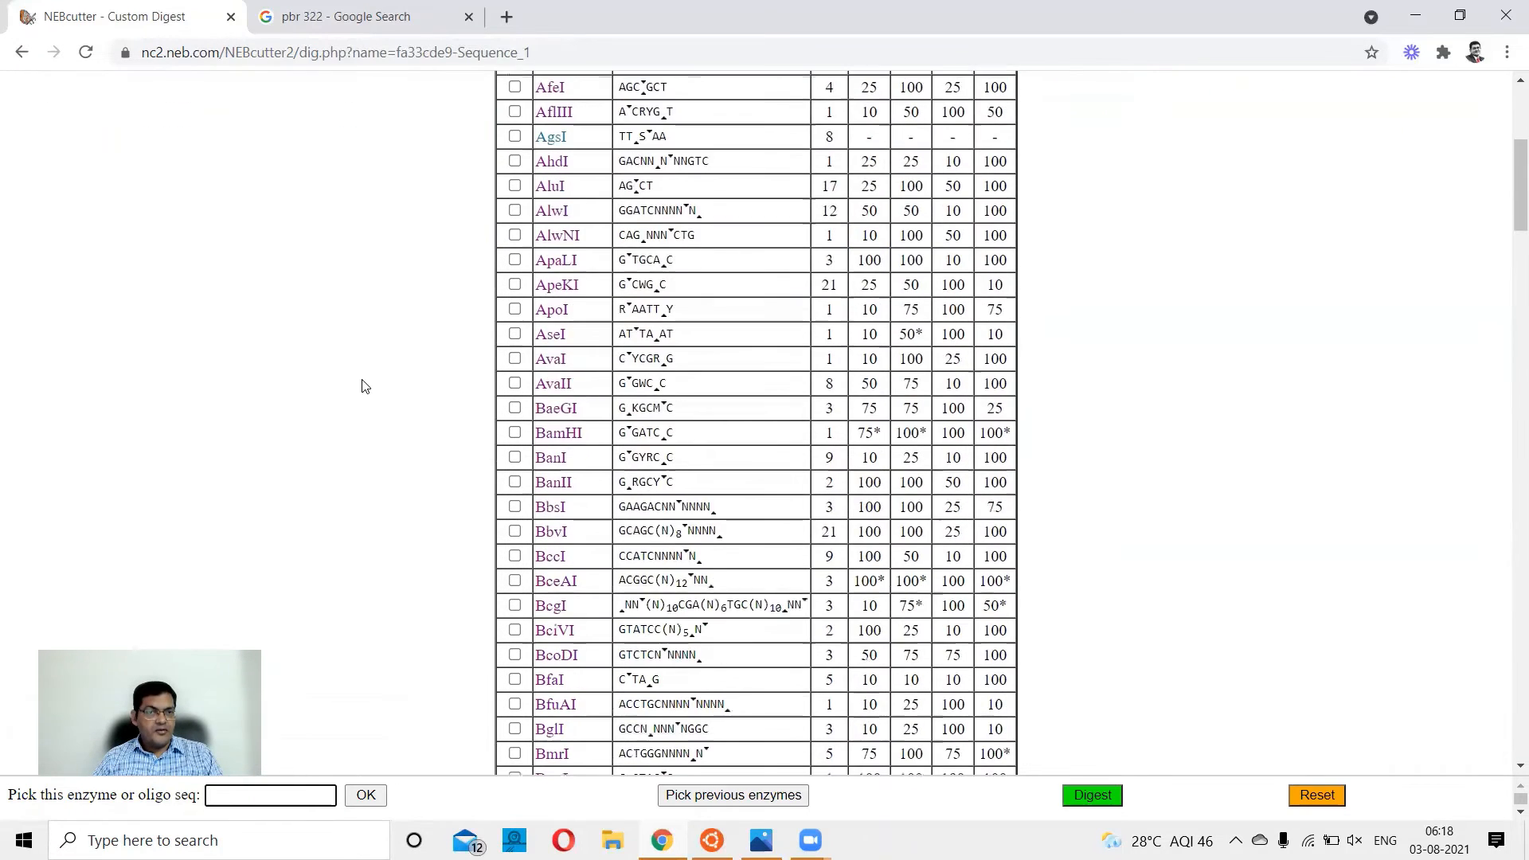
pyautogui.scroll(-2, 366, 386)
pyautogui.scroll(1, 365, 386)
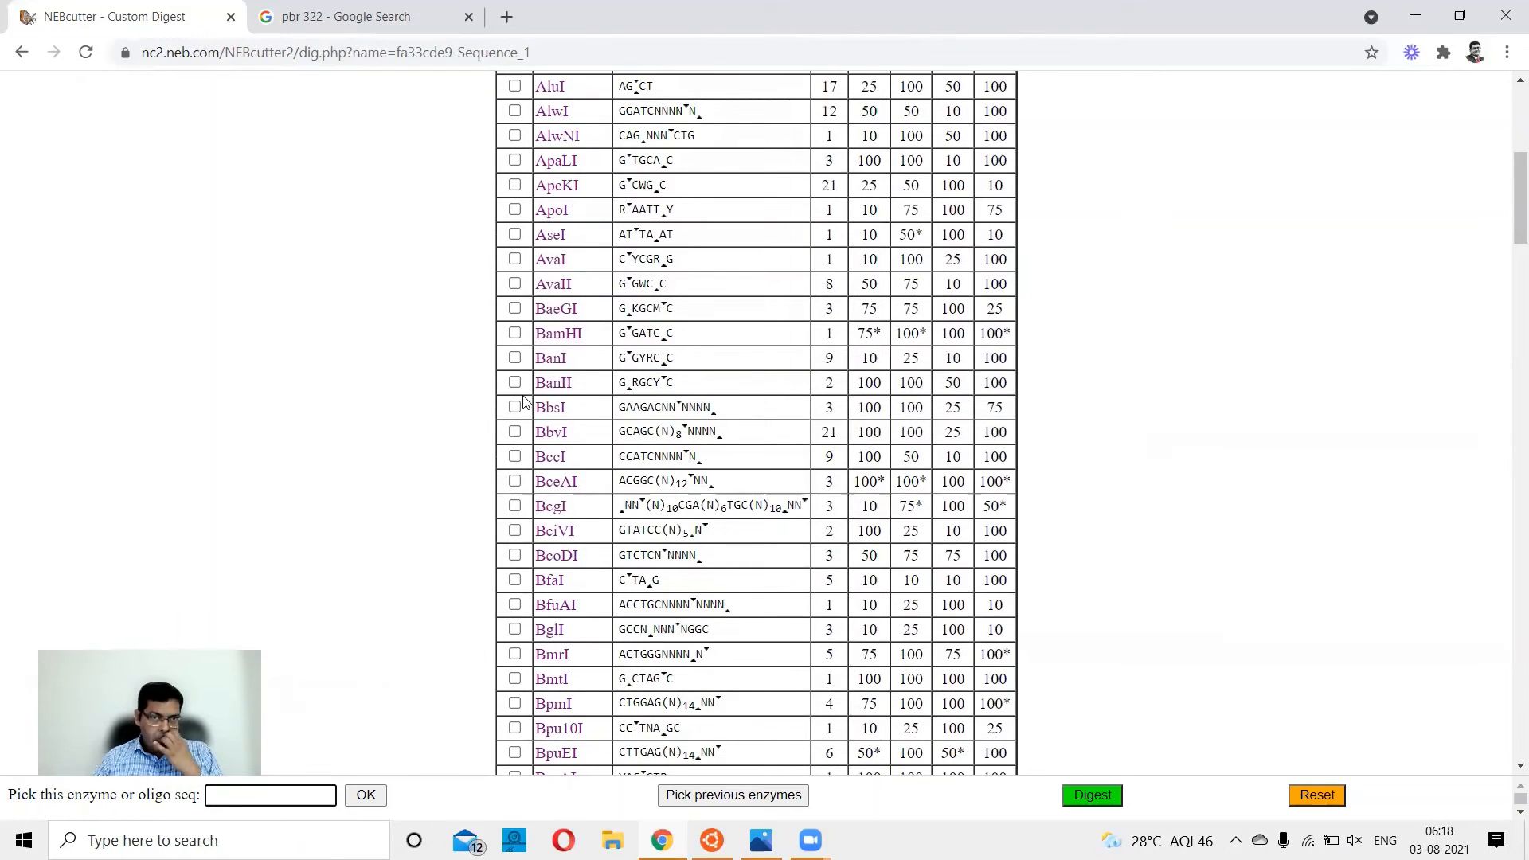
# Pick EcoRI, EcoRV and HindIII from the enzyme list for the custom digest.
pyautogui.scroll(-6, 526, 402)
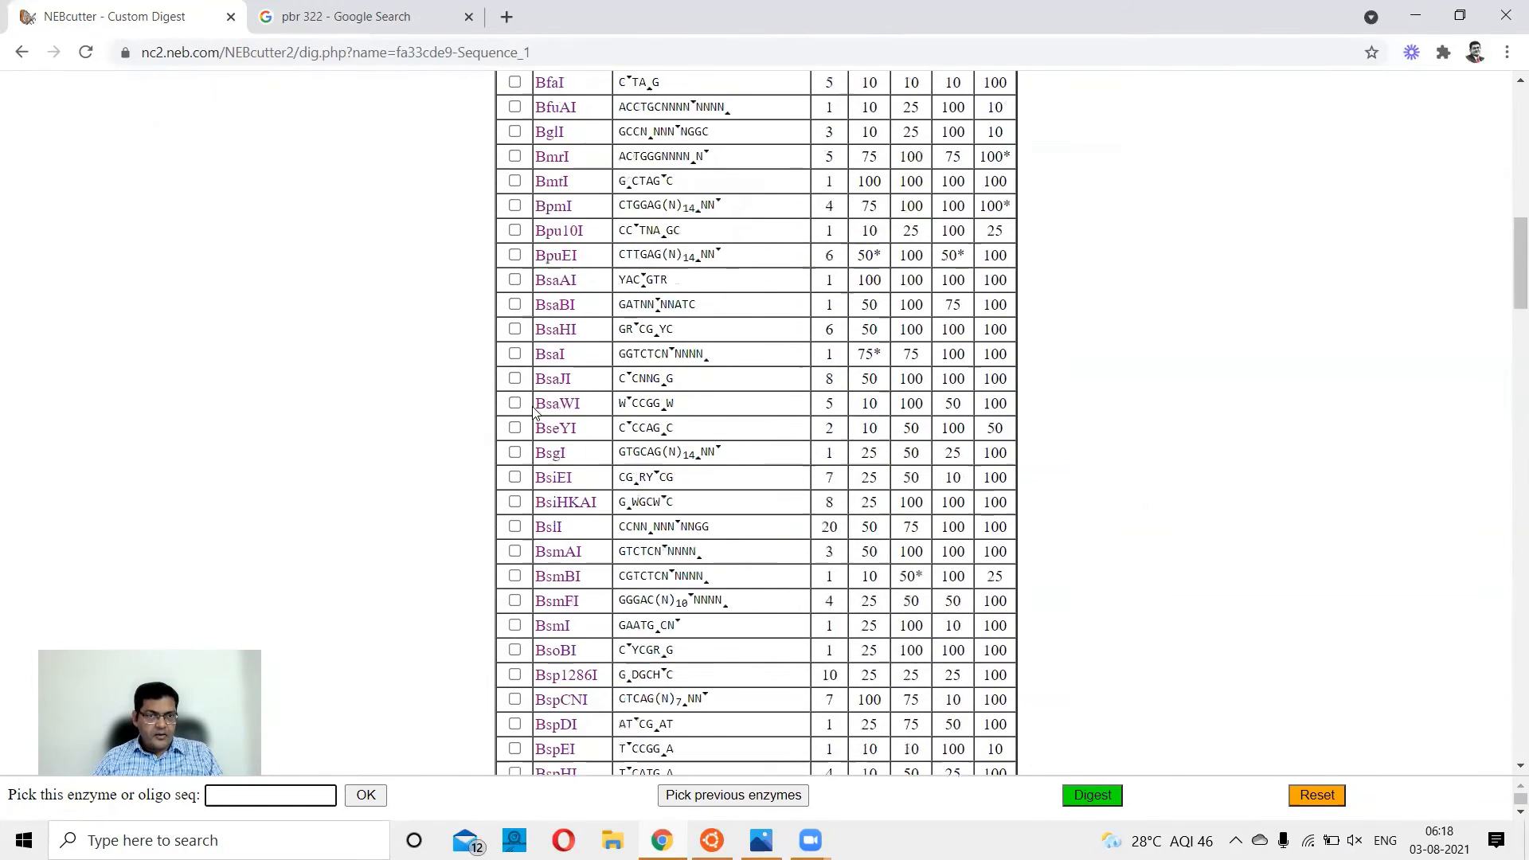
pyautogui.scroll(-2, 533, 410)
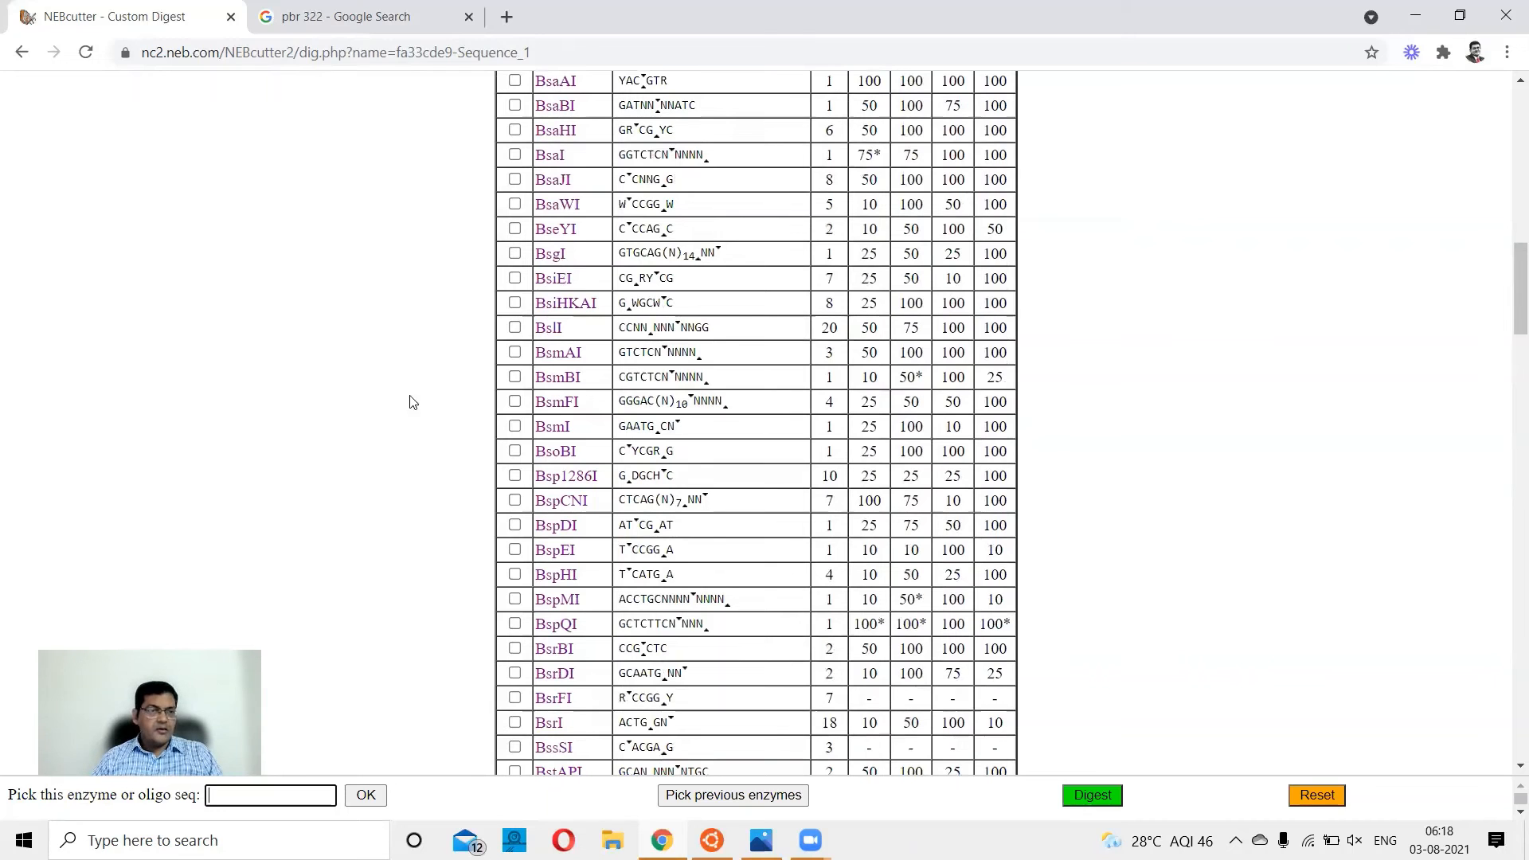
pyautogui.scroll(-4, 435, 364)
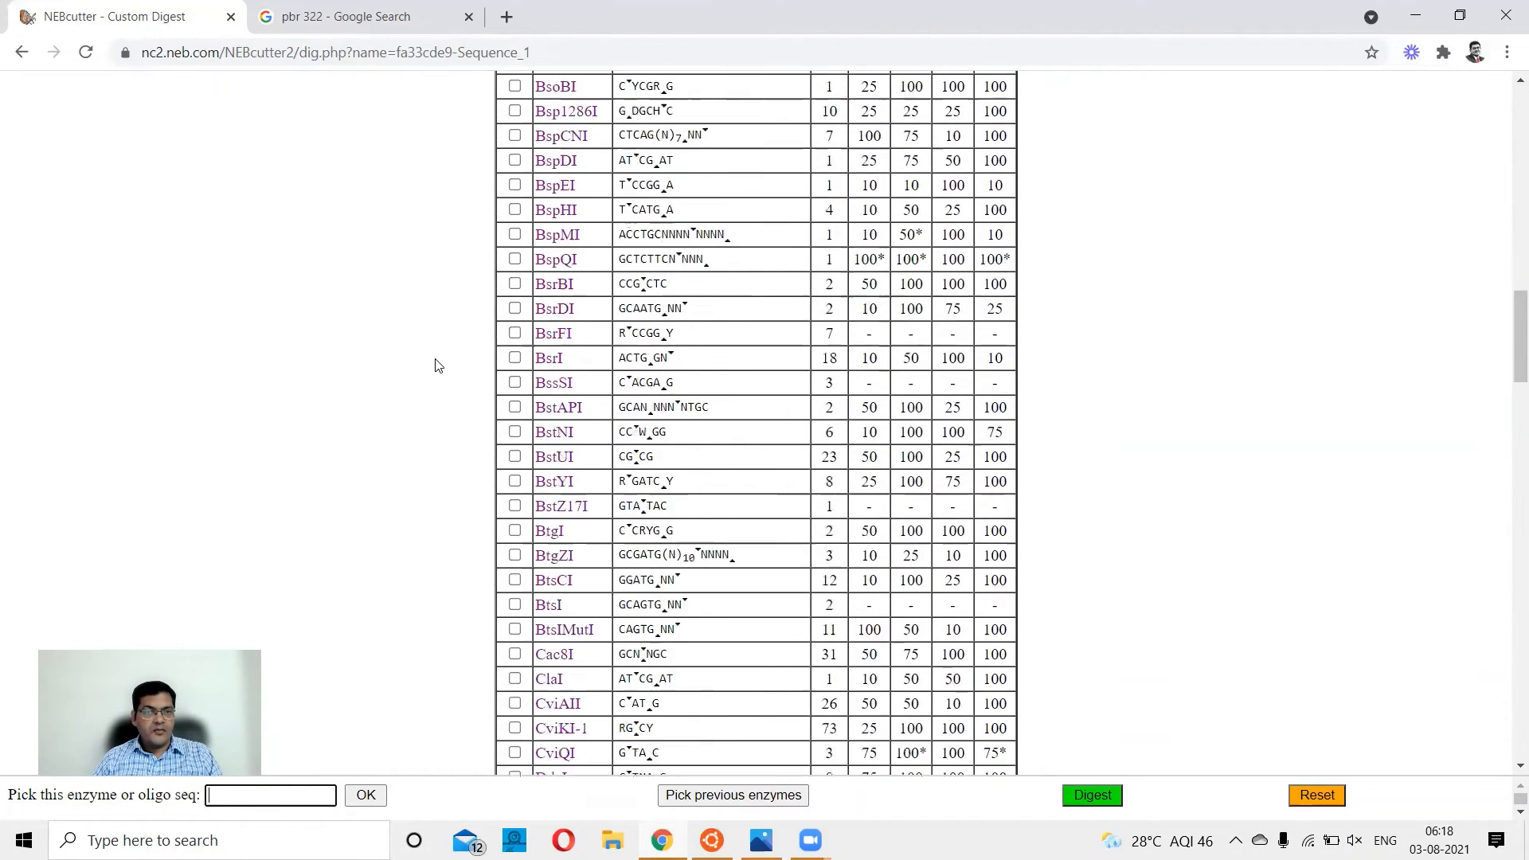
pyautogui.scroll(-8, 434, 364)
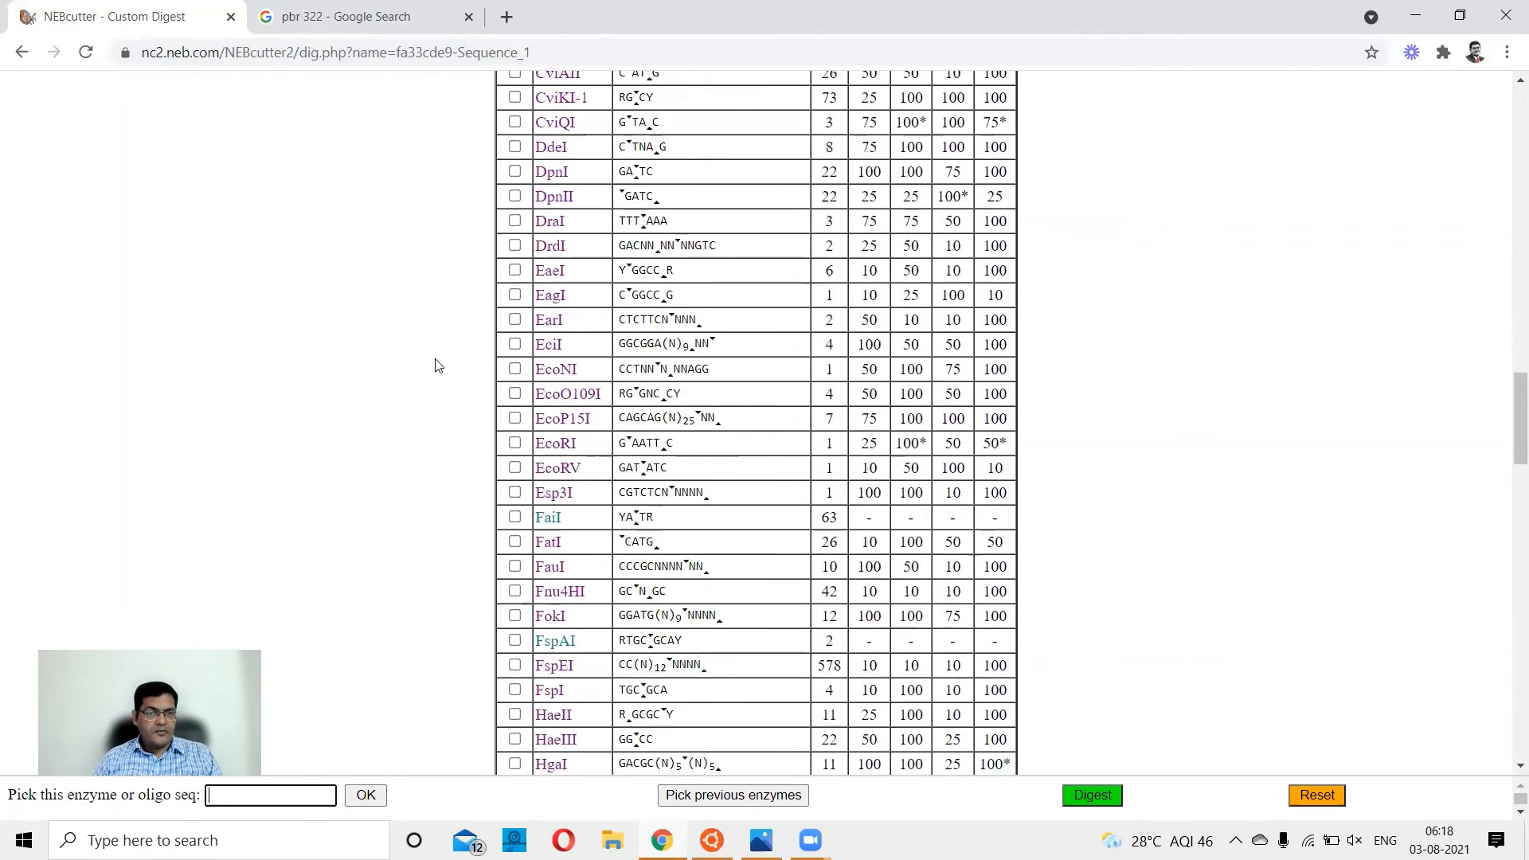
pyautogui.click(515, 443)
pyautogui.click(515, 468)
pyautogui.scroll(-1, 402, 538)
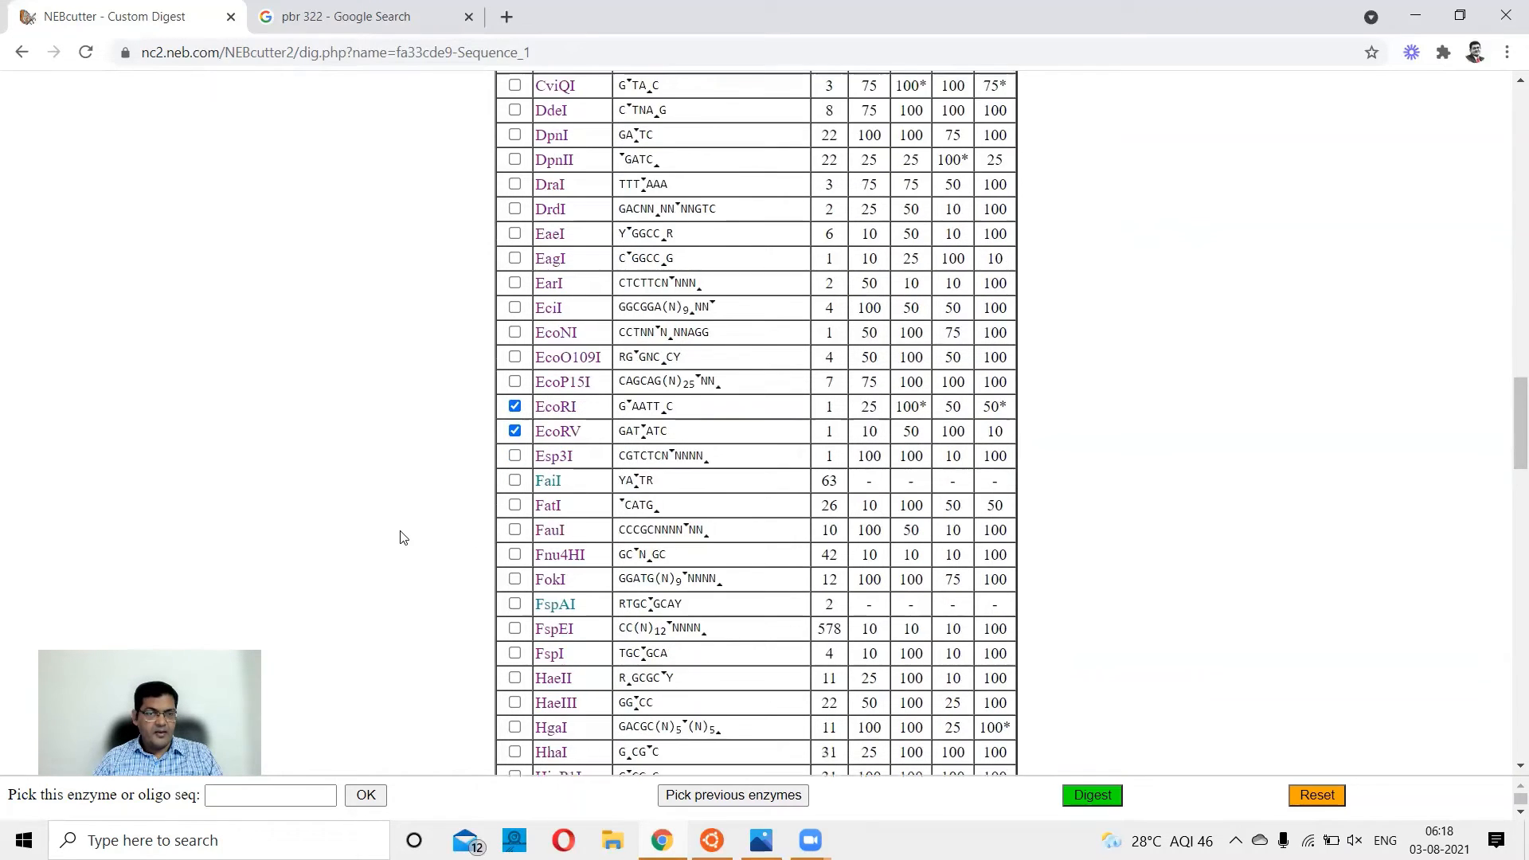
pyautogui.scroll(-3, 402, 537)
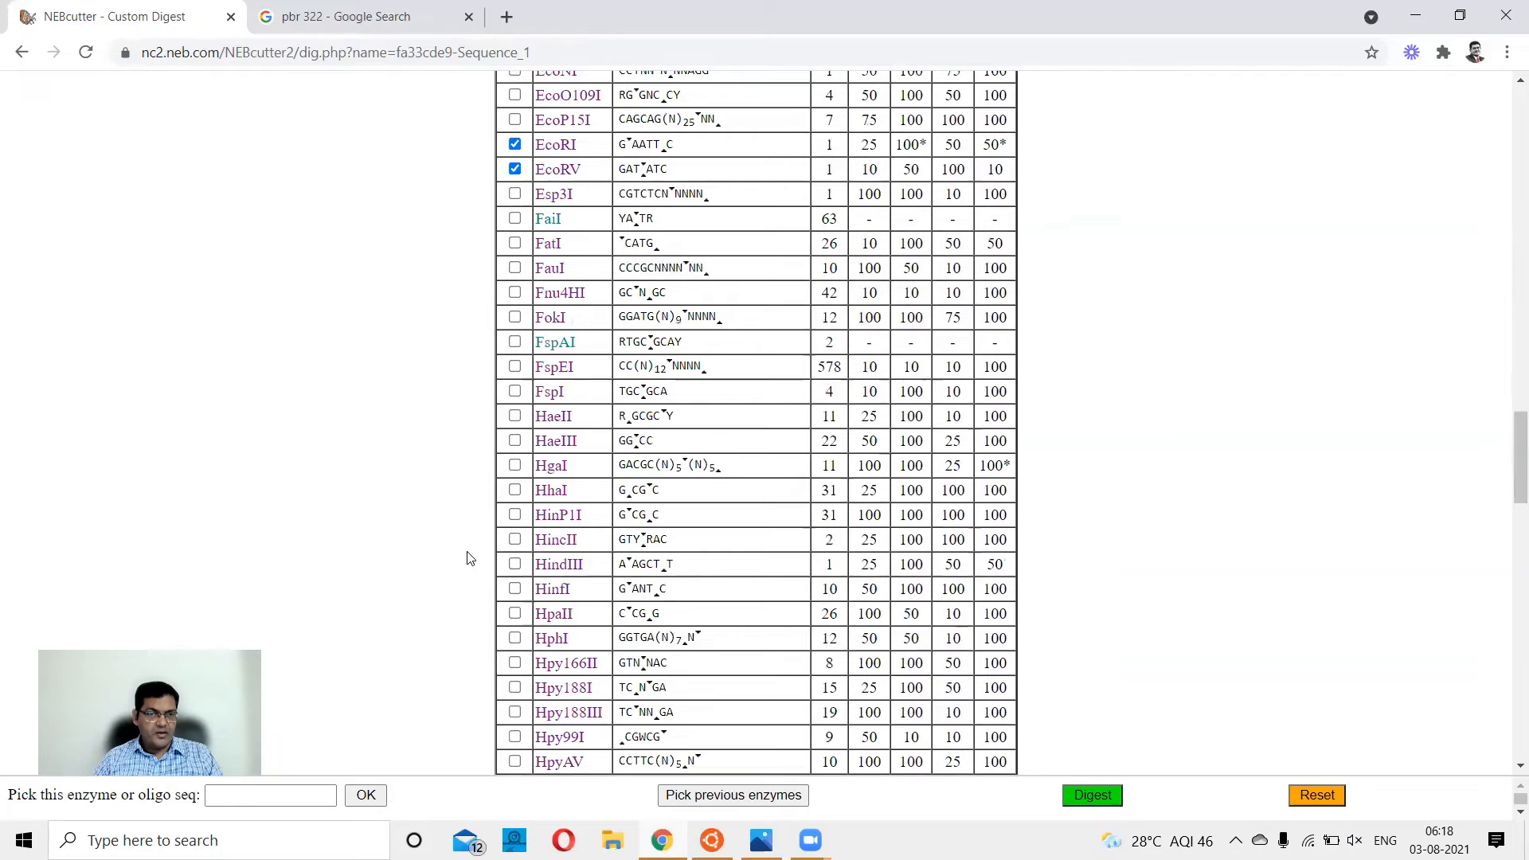
pyautogui.click(516, 563)
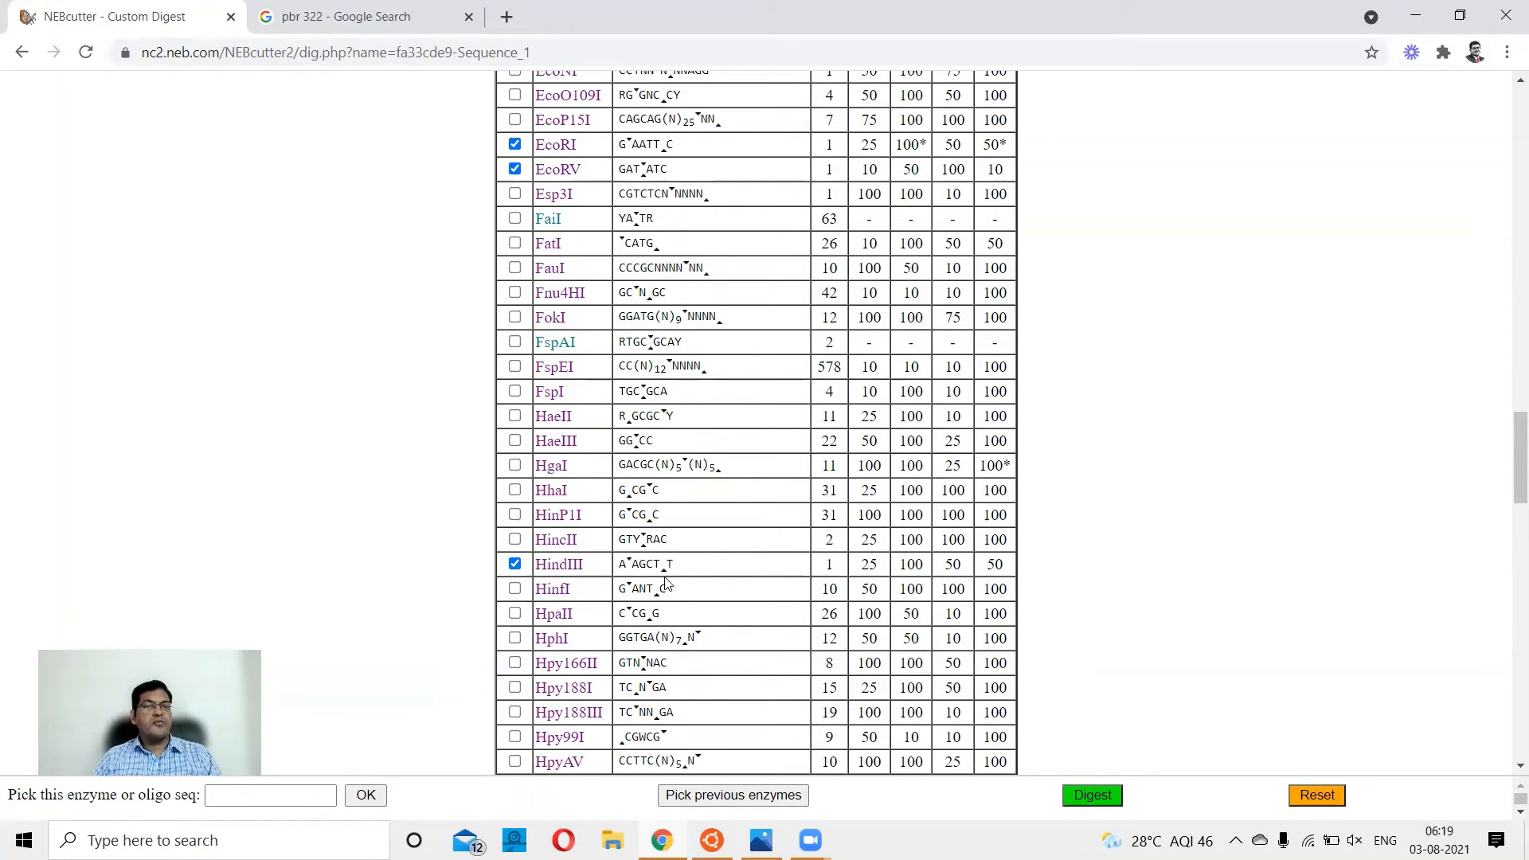
# Run the digest with the selected enzymes and examine their cut sites on the circular map.
pyautogui.scroll(3, 667, 583)
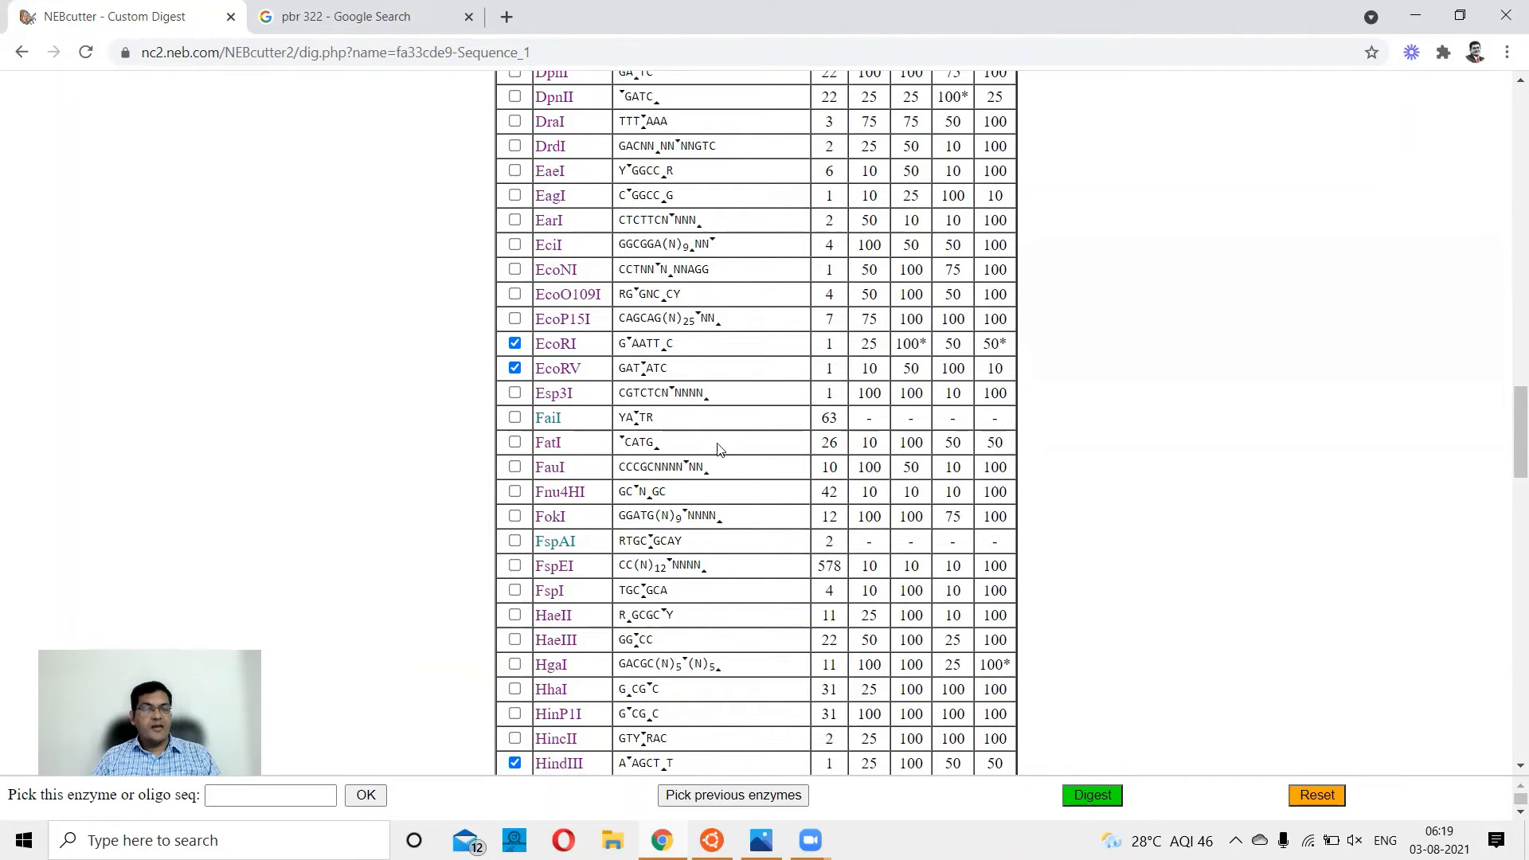
pyautogui.scroll(-4, 702, 484)
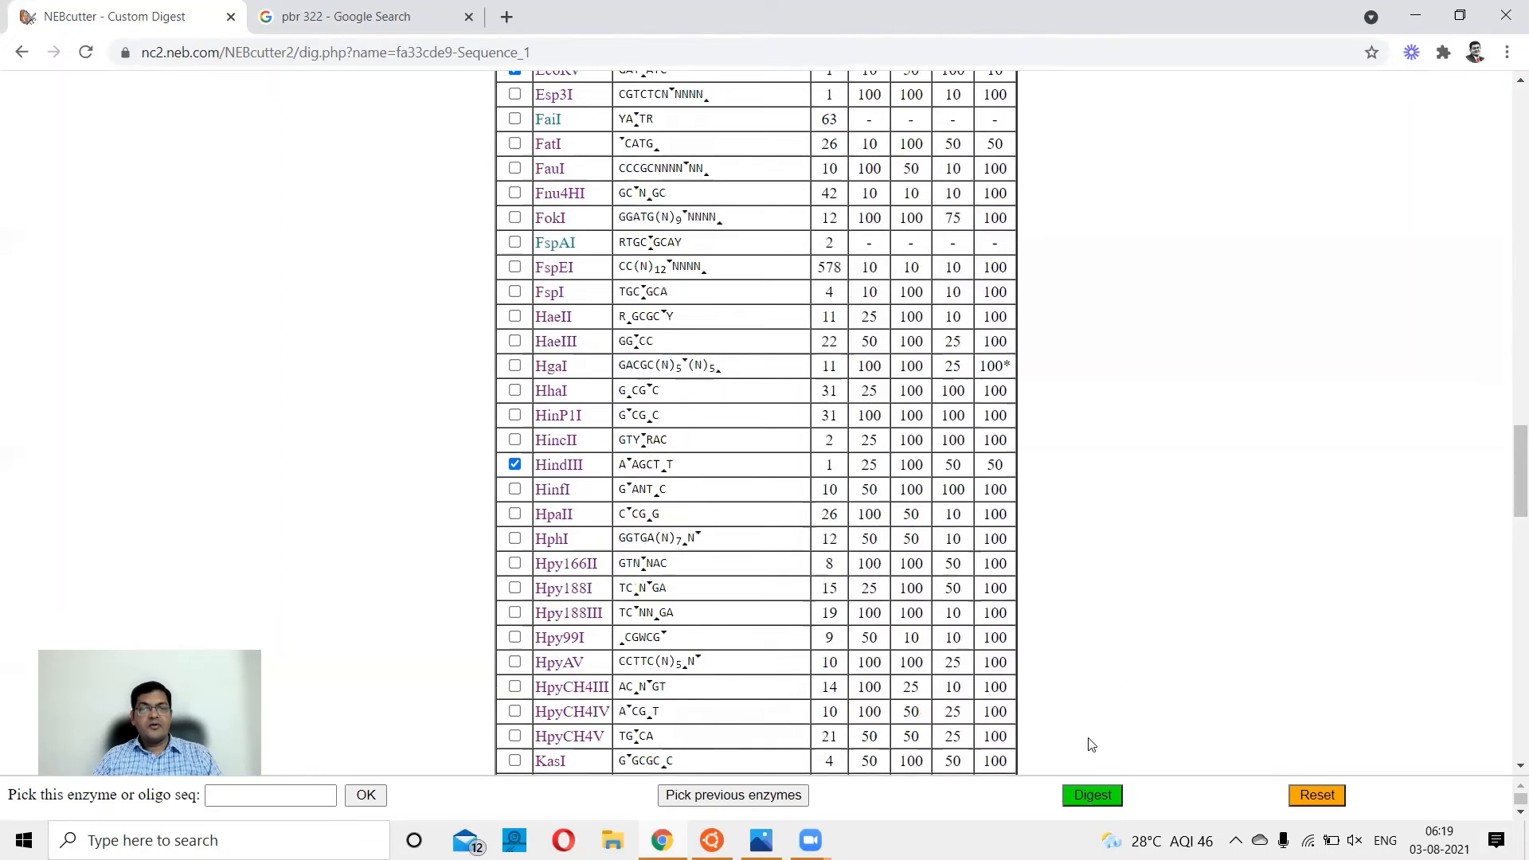
pyautogui.click(1109, 783)
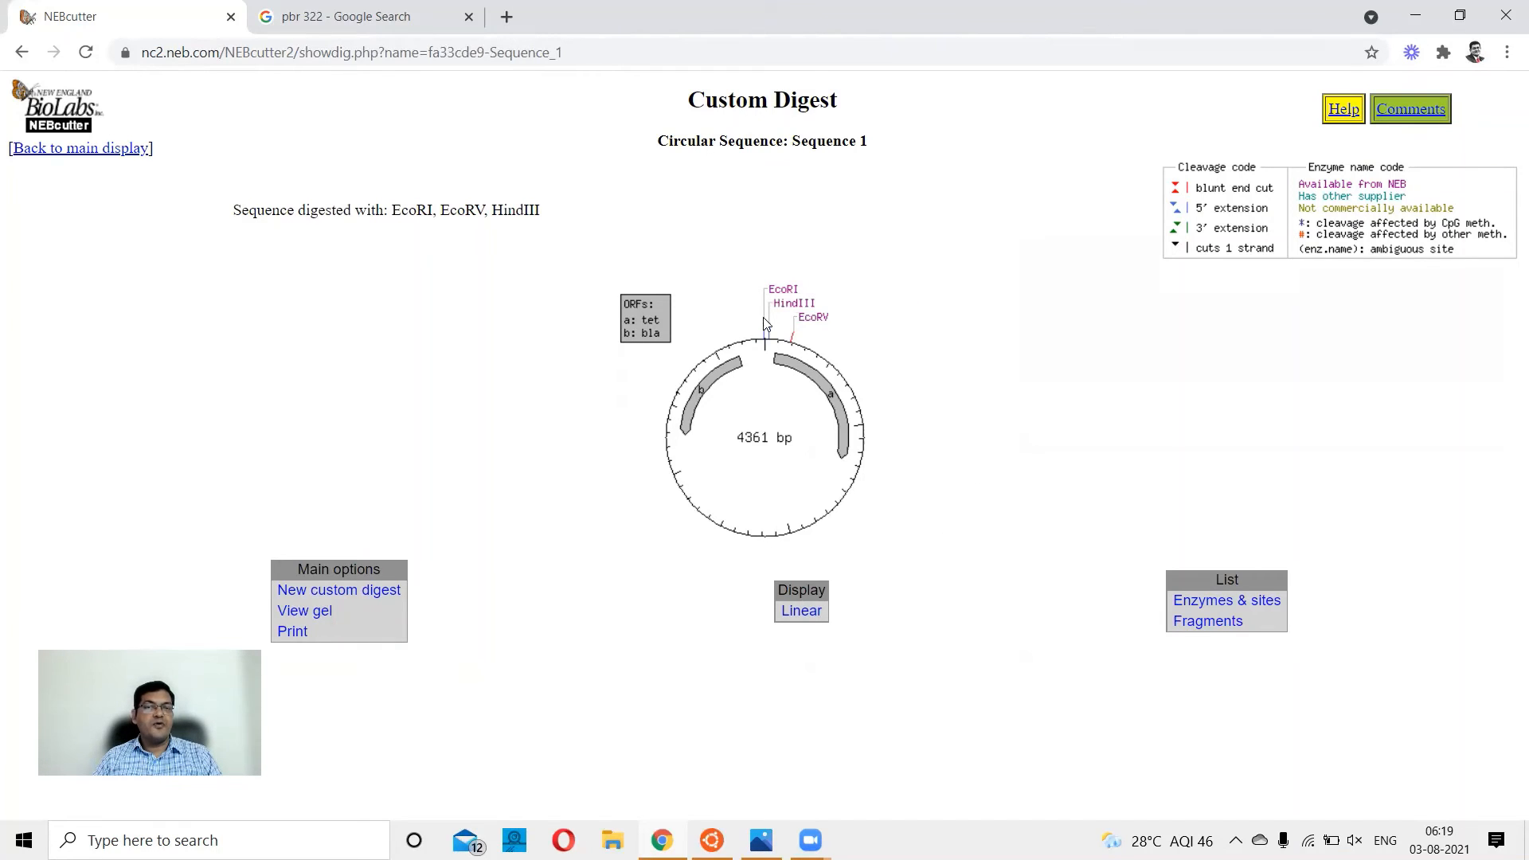
pyautogui.moveTo(799, 312)
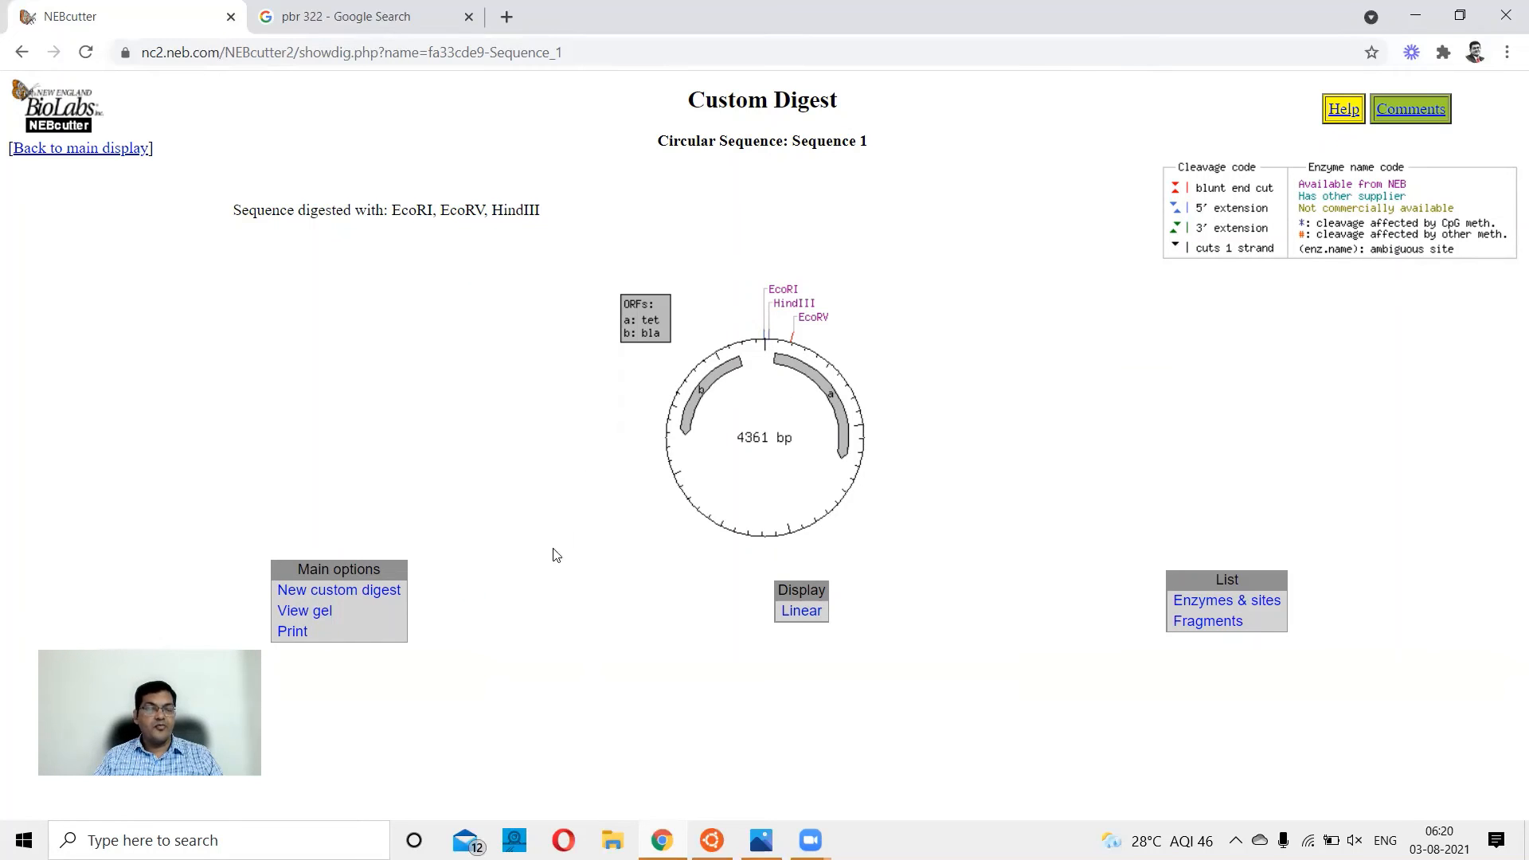
# Show the virtual gel of the custom digest and inspect the fragment bands and their lengths.
pyautogui.click(320, 618)
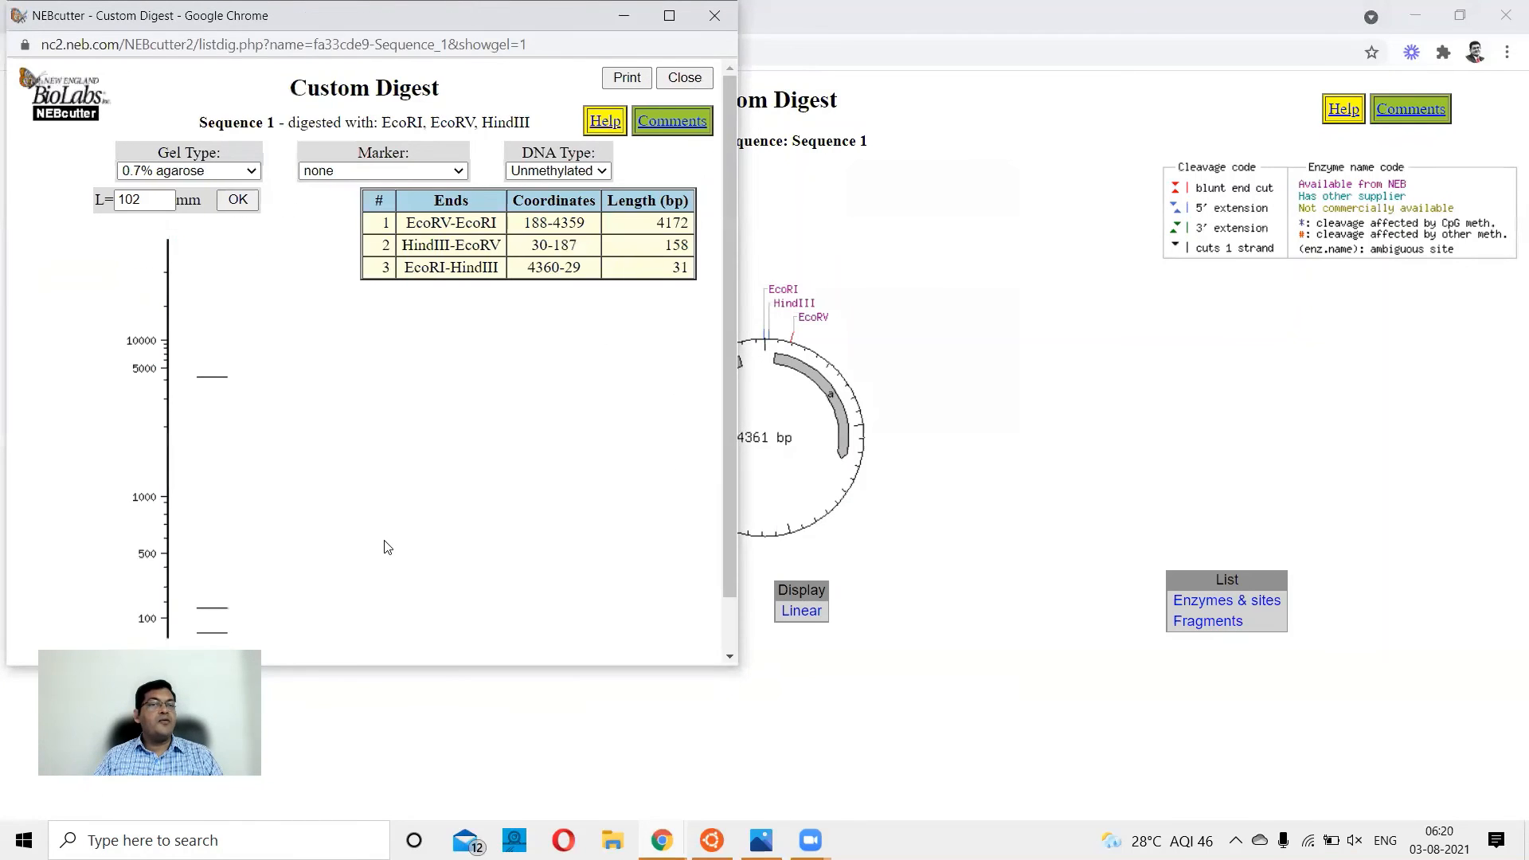
pyautogui.scroll(-1, 516, 519)
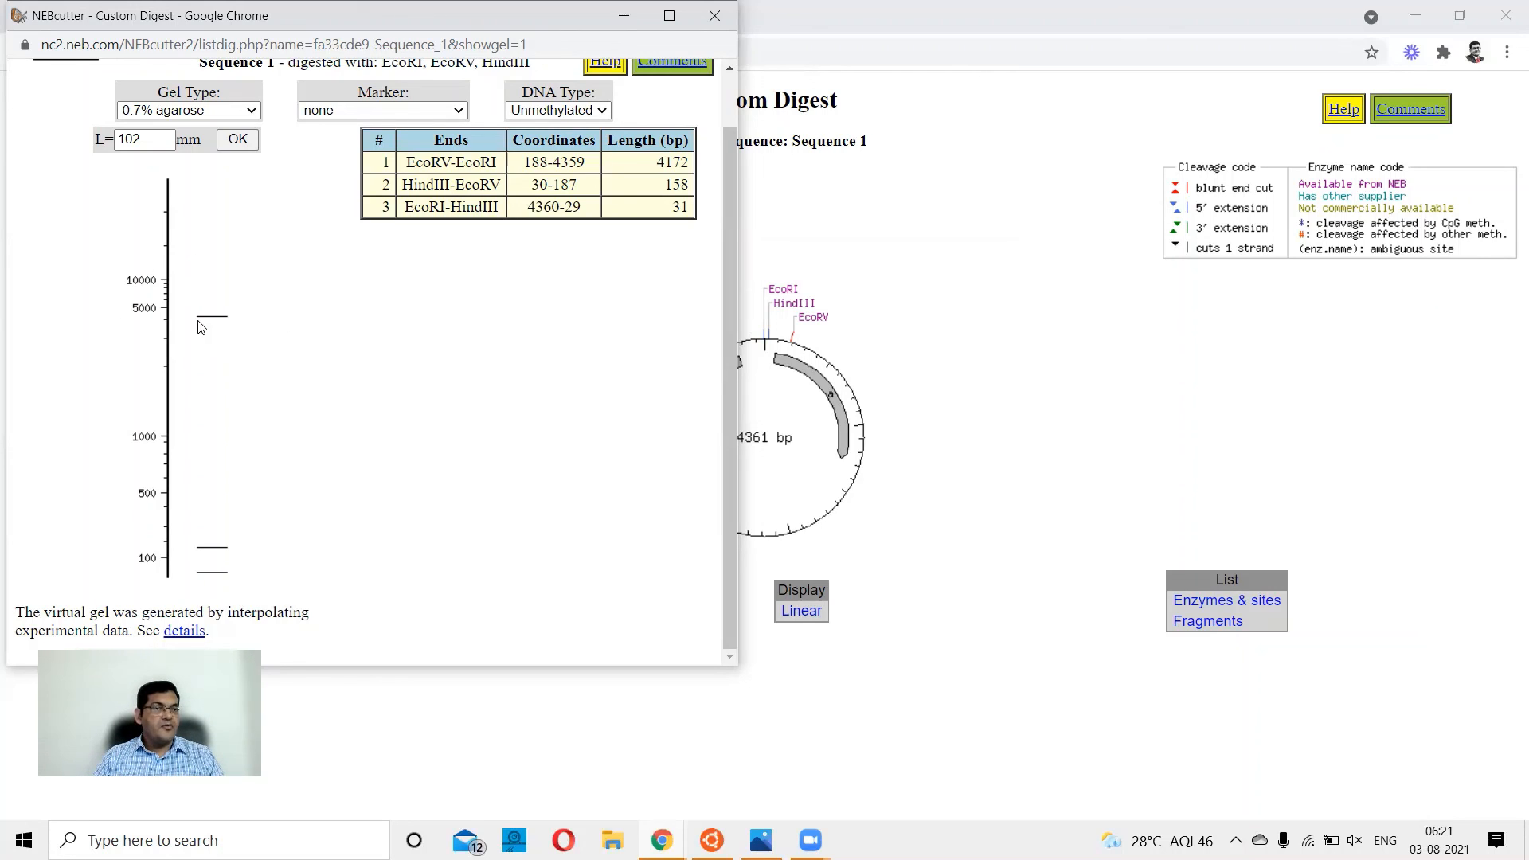
pyautogui.moveTo(223, 322)
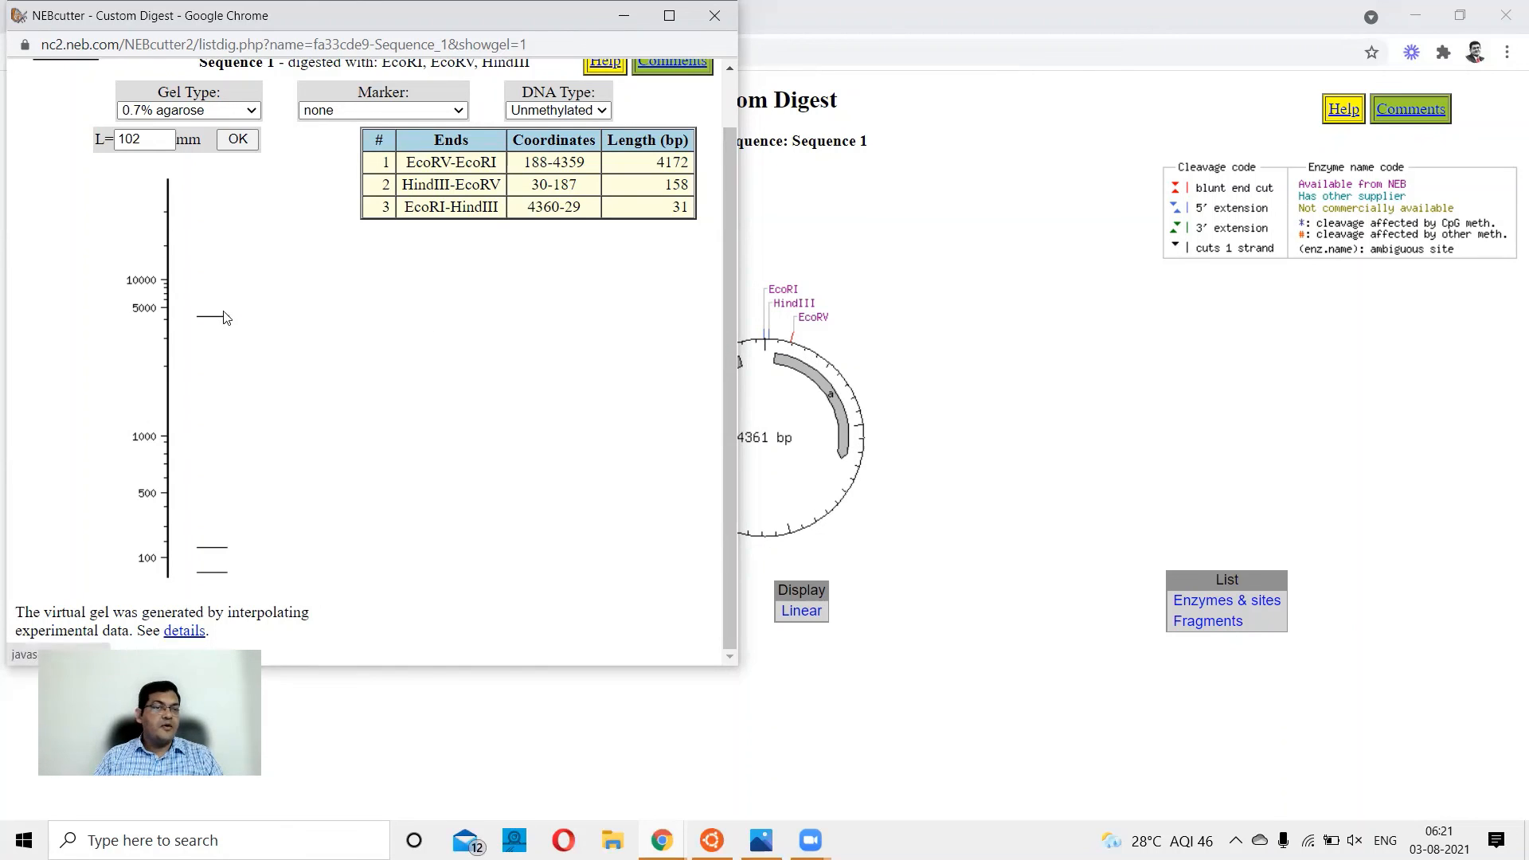
pyautogui.moveTo(217, 554)
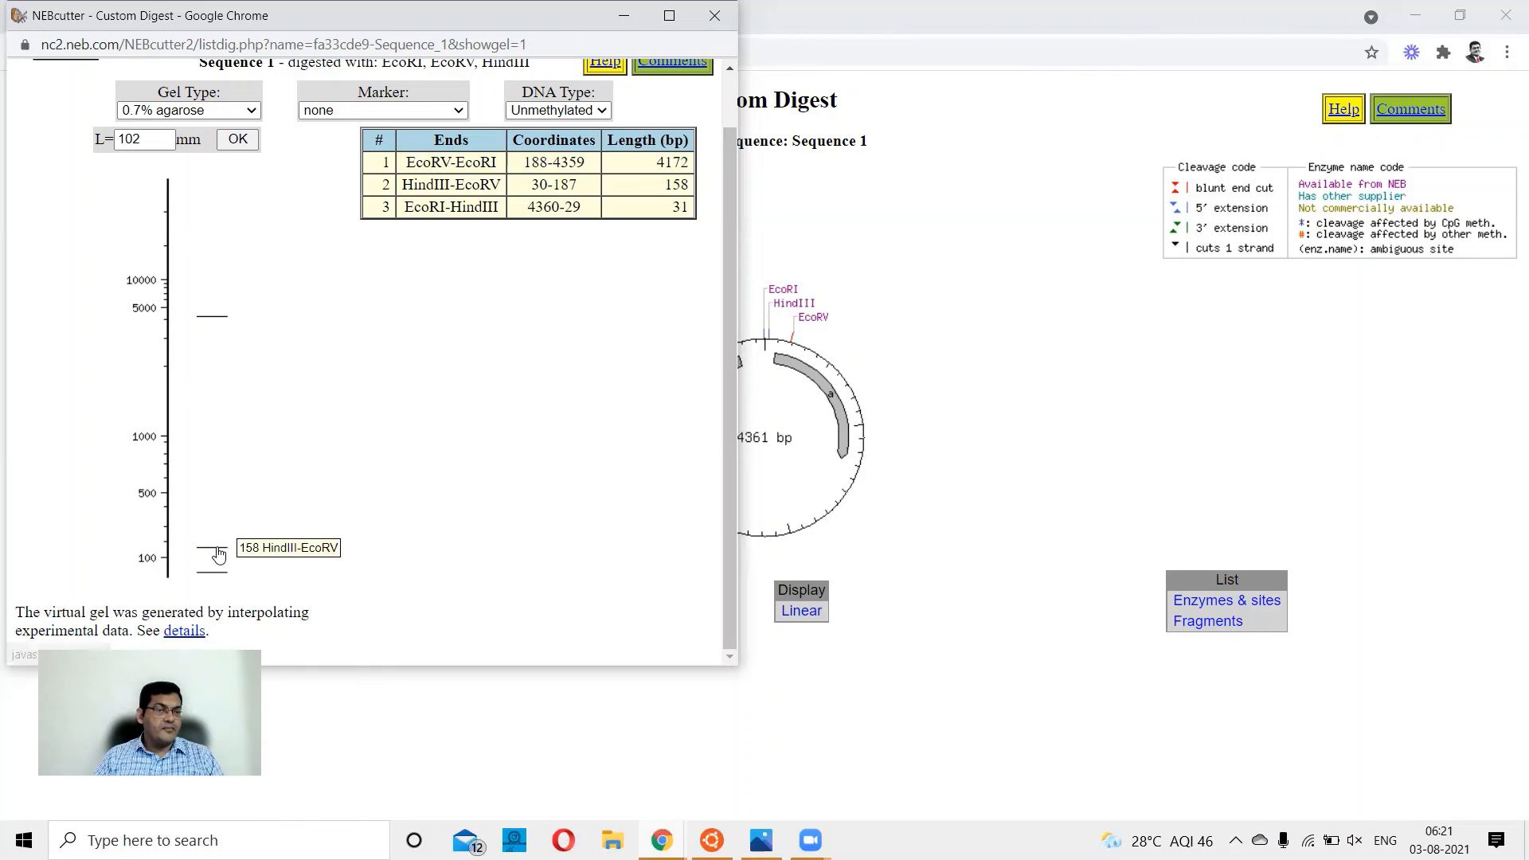